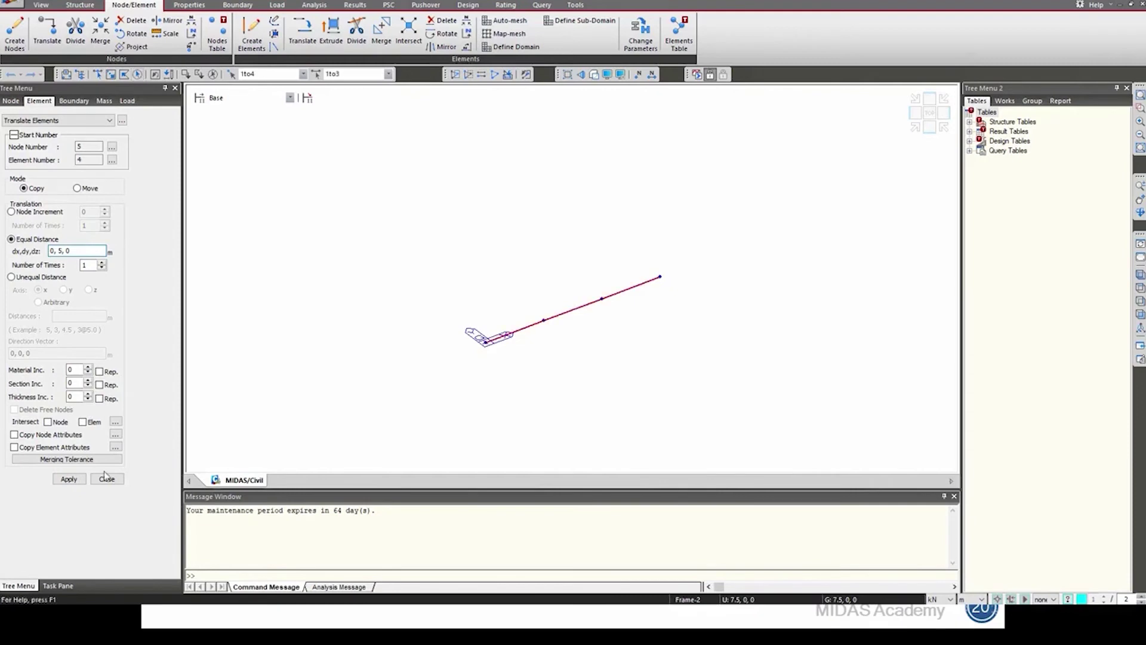
Copy the selected beam elements once at an equal distance of 0, 5, 0 m
click(68, 479)
click(107, 479)
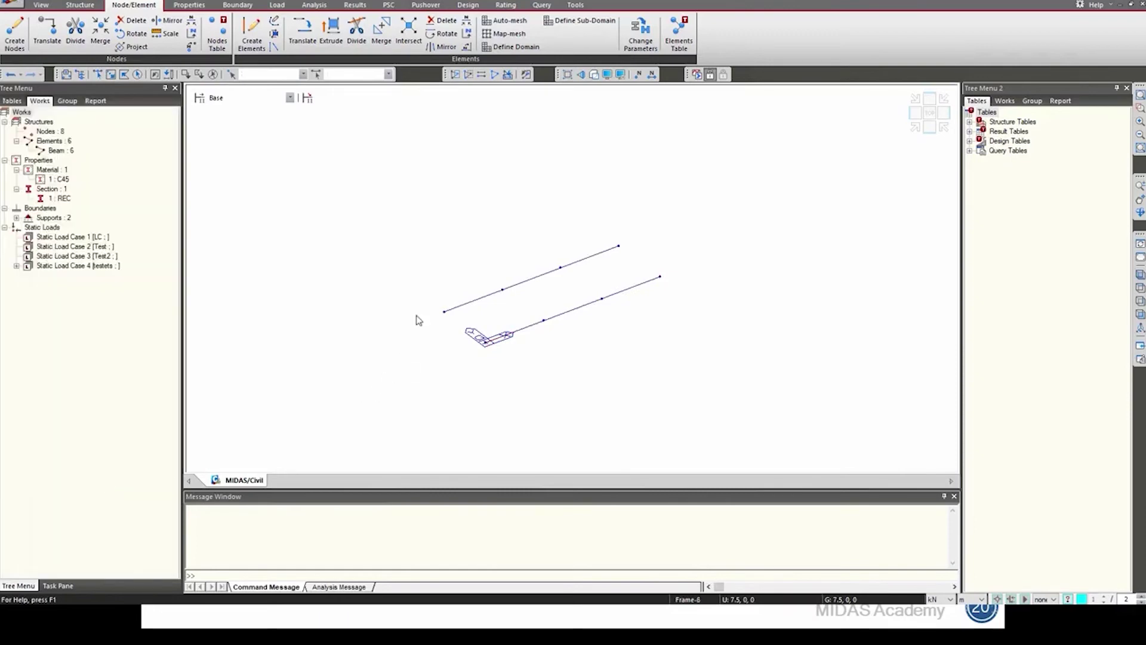
Set the height H of the solid rectangle section REC to 2 m
right_click(66, 198)
click(143, 357)
double_click(615, 286)
text(2)
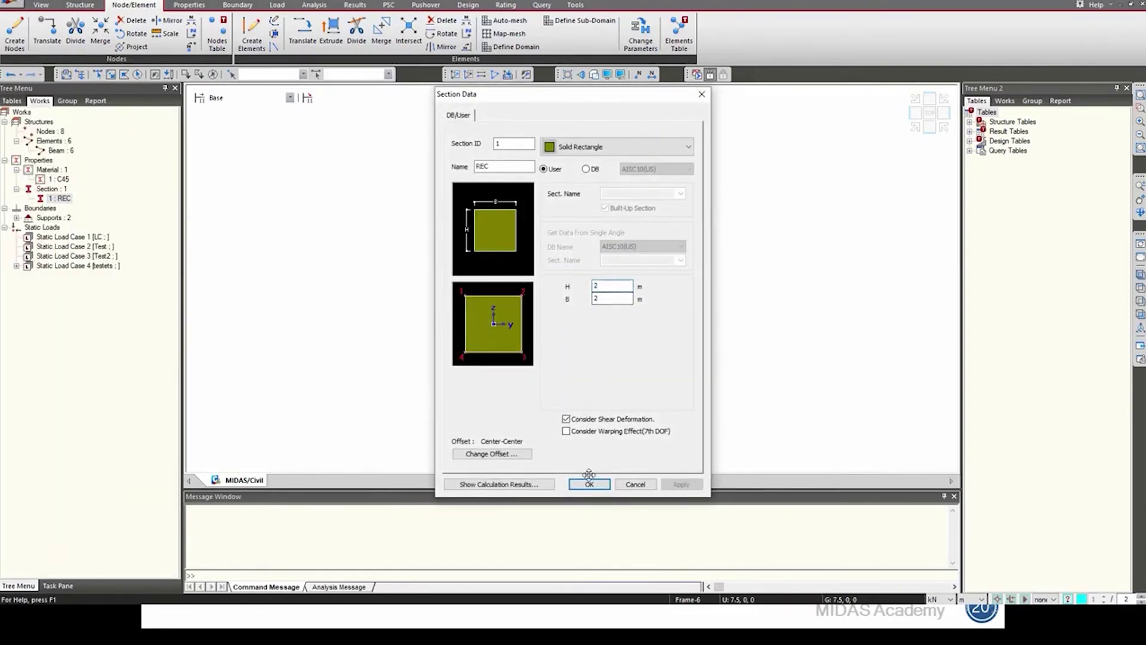
click(589, 482)
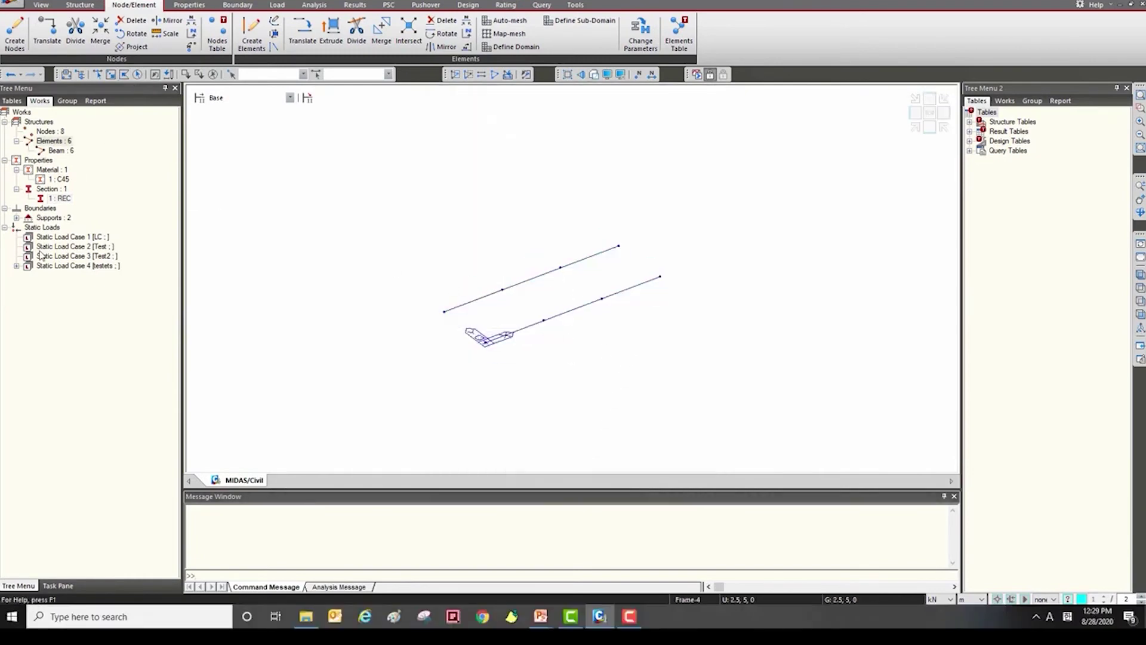
Delete the element beam loads from the static load case testets
click(17, 265)
right_click(84, 276)
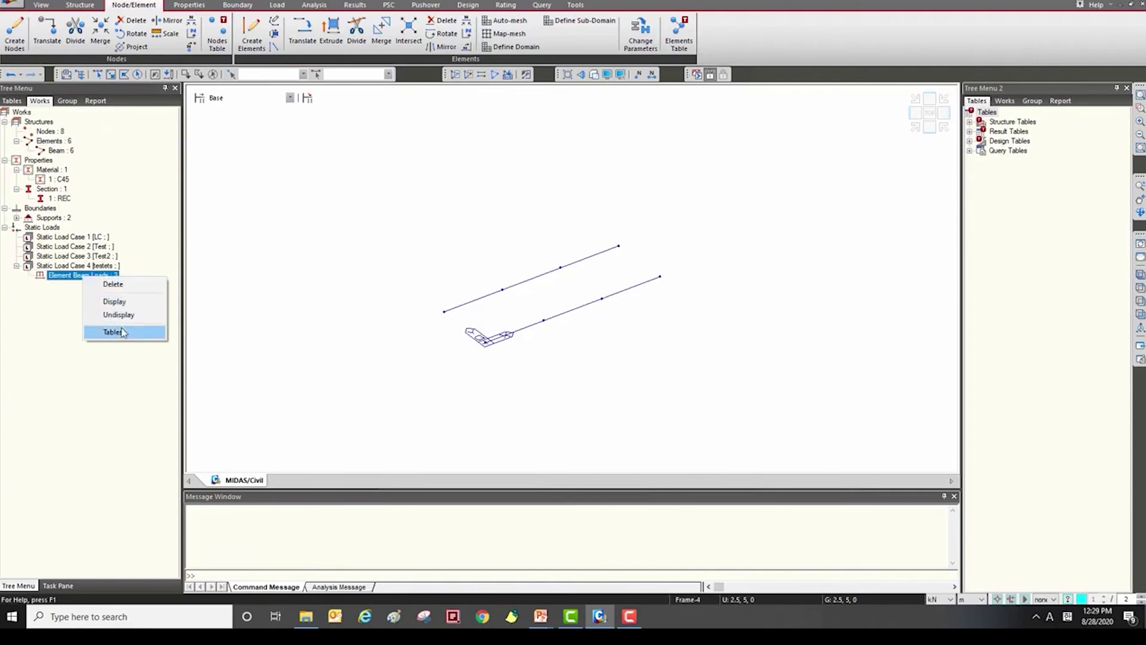
click(113, 284)
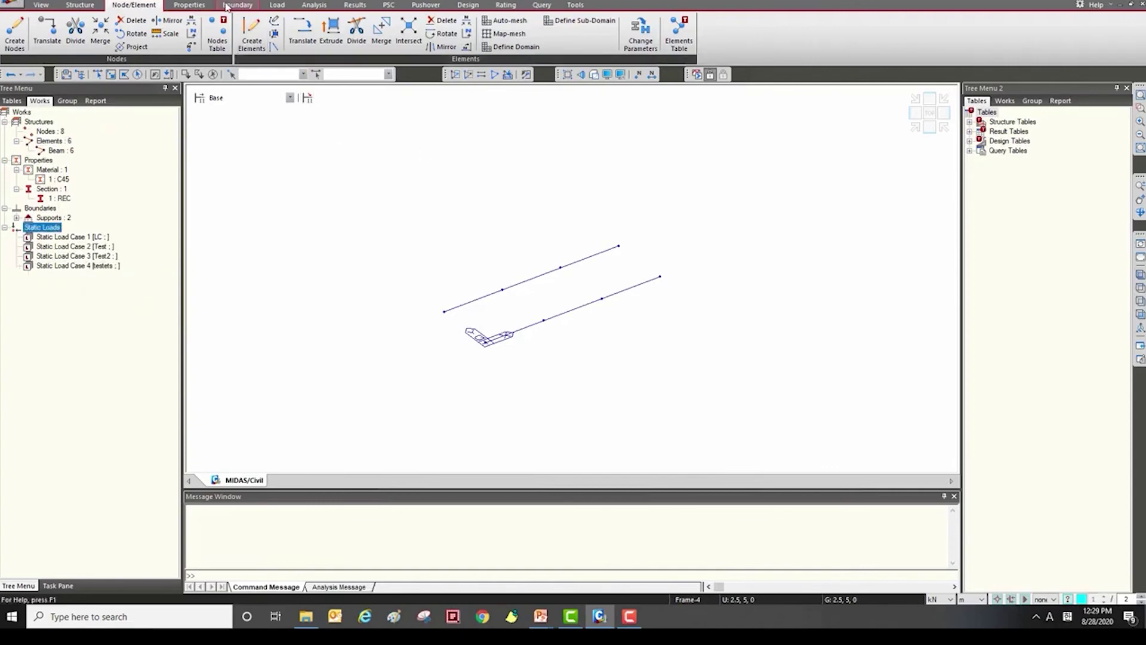
Open the static load case definitions and review the existing load cases and their types
click(277, 5)
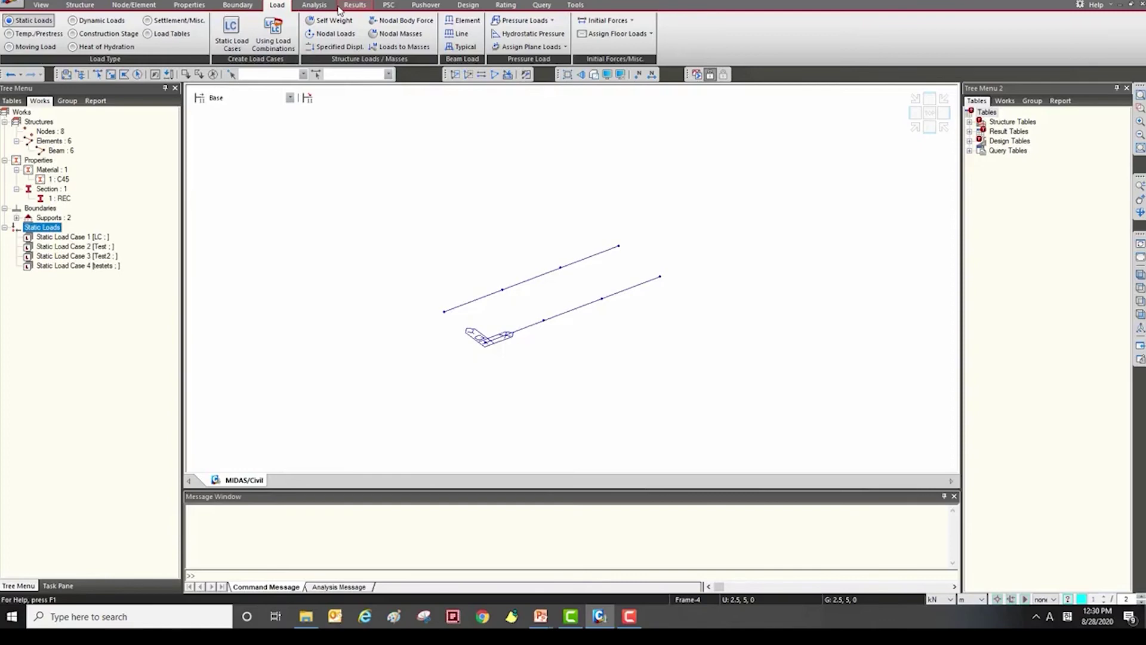
click(249, 45)
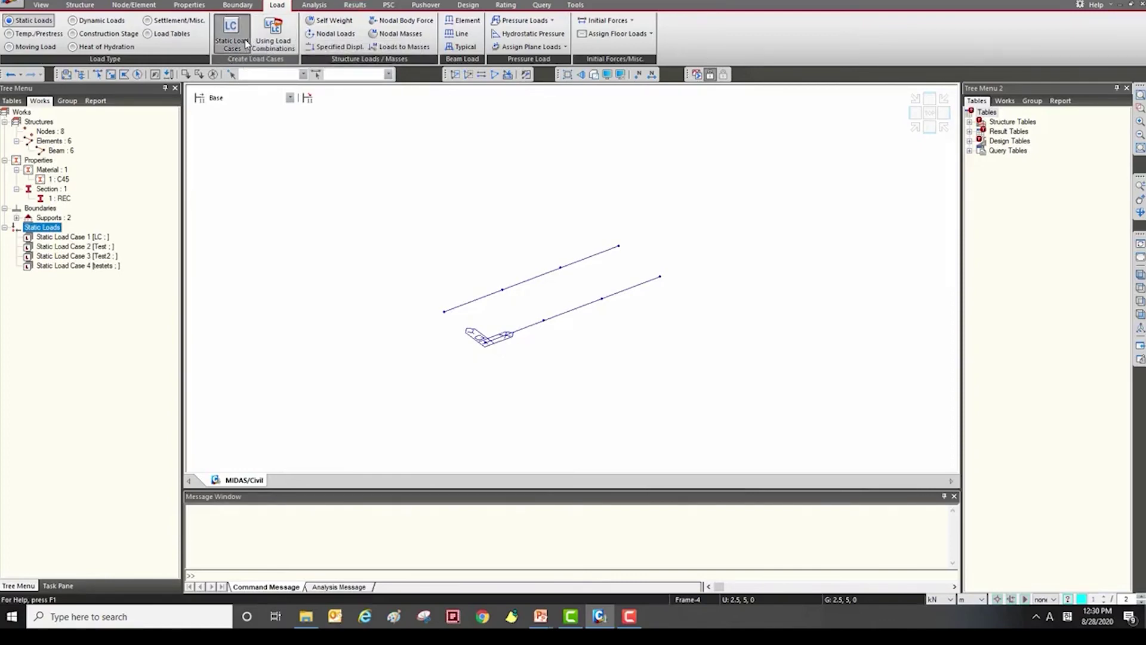
drag(358, 66, 450, 95)
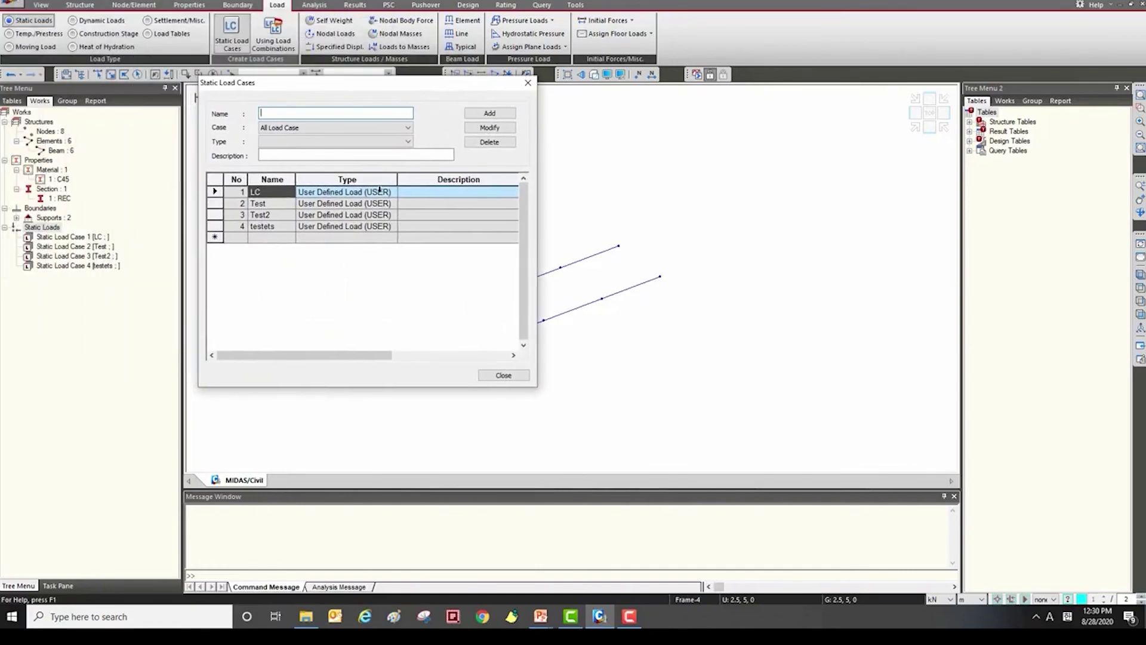
click(322, 229)
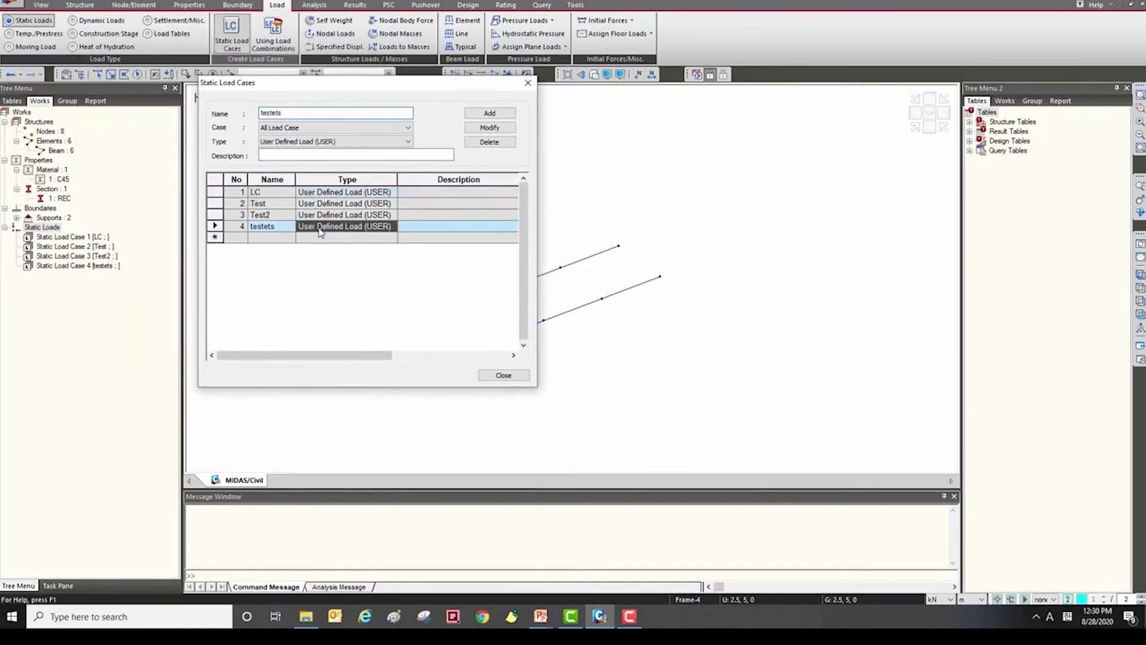
click(276, 216)
click(296, 204)
click(310, 194)
click(308, 215)
click(307, 226)
click(308, 238)
Add a static load case named Test3 with the type User Defined Load (USER) and finish the load case definitions
double_click(298, 117)
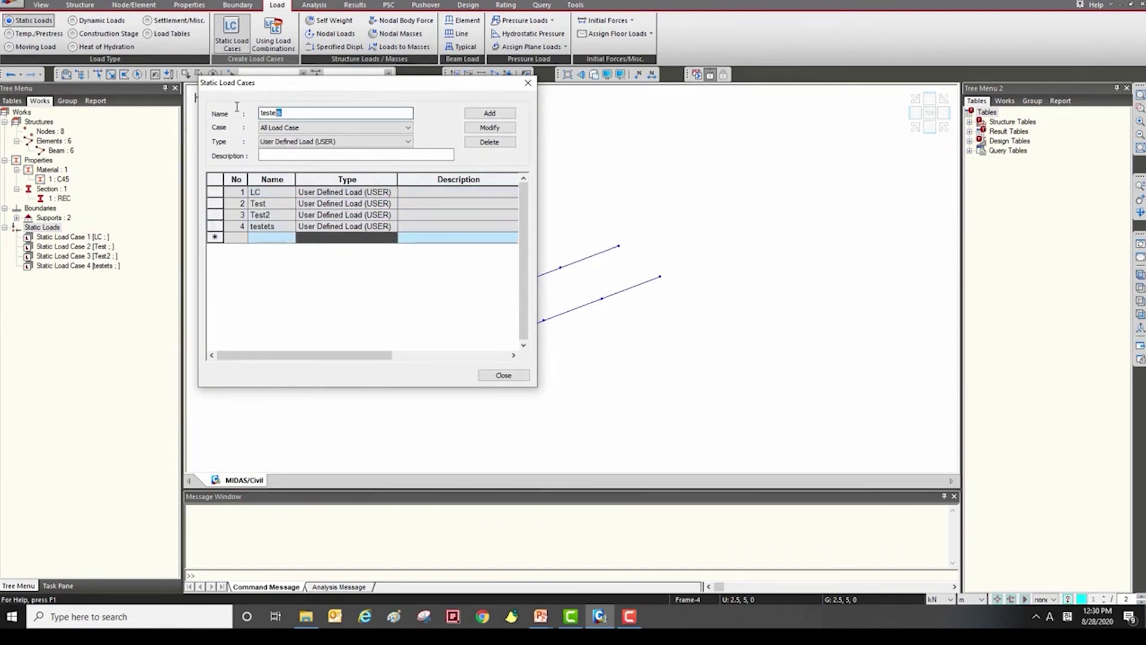
text(T)
key(Caps_Lock)
text(est3)
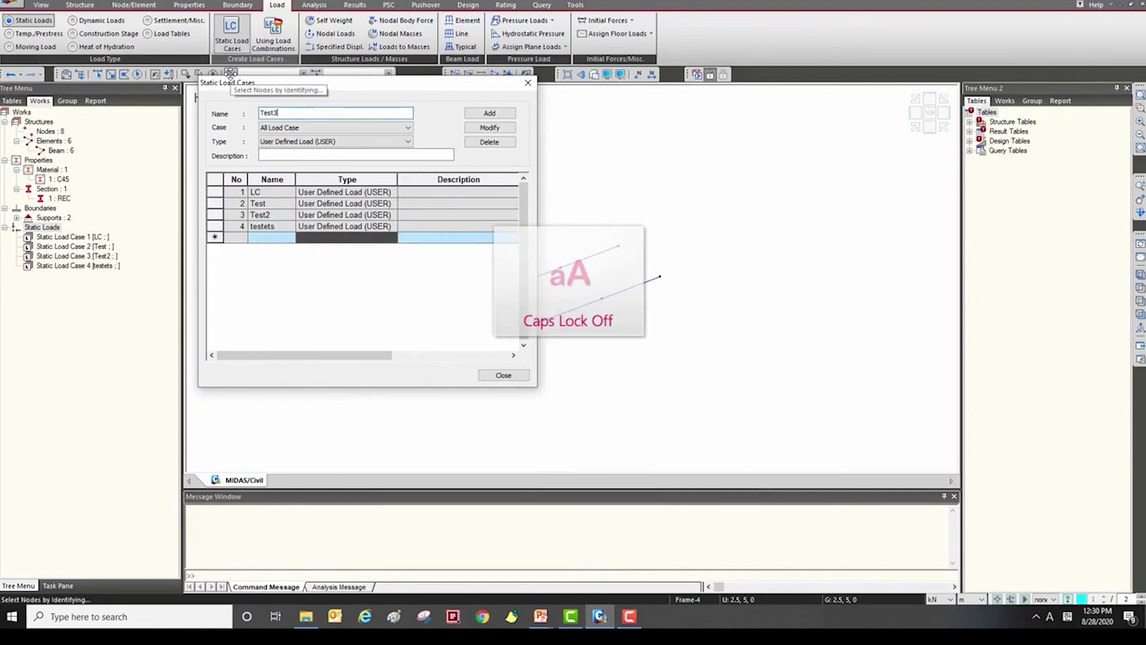
click(317, 147)
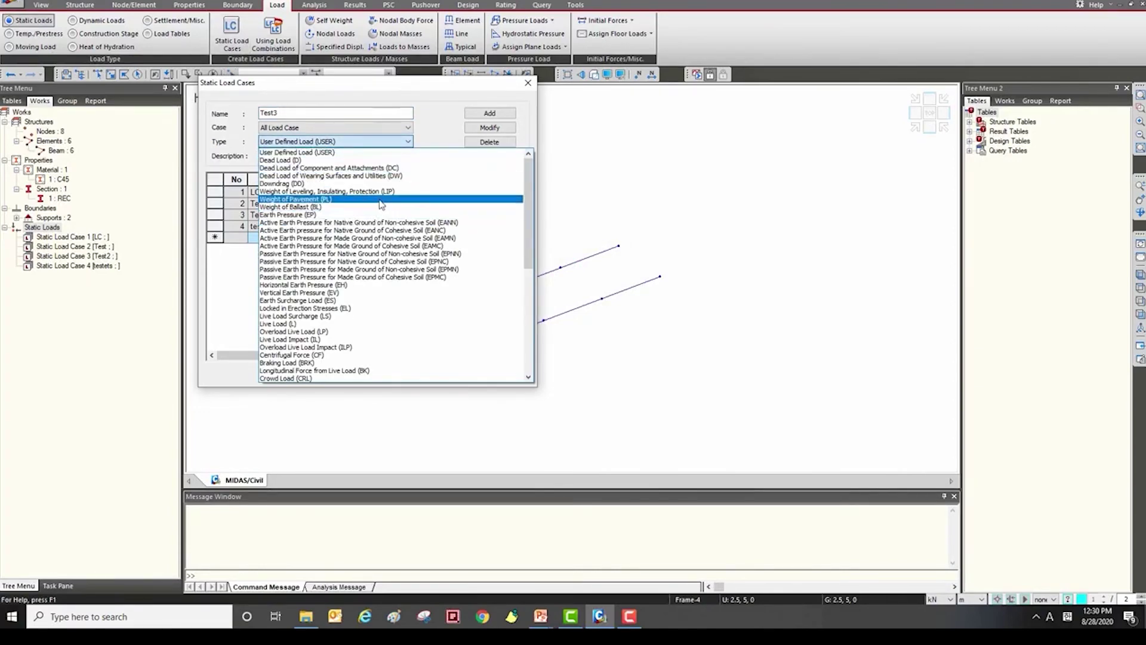
scroll(345, 179, down, 4)
scroll(345, 179, down, 5)
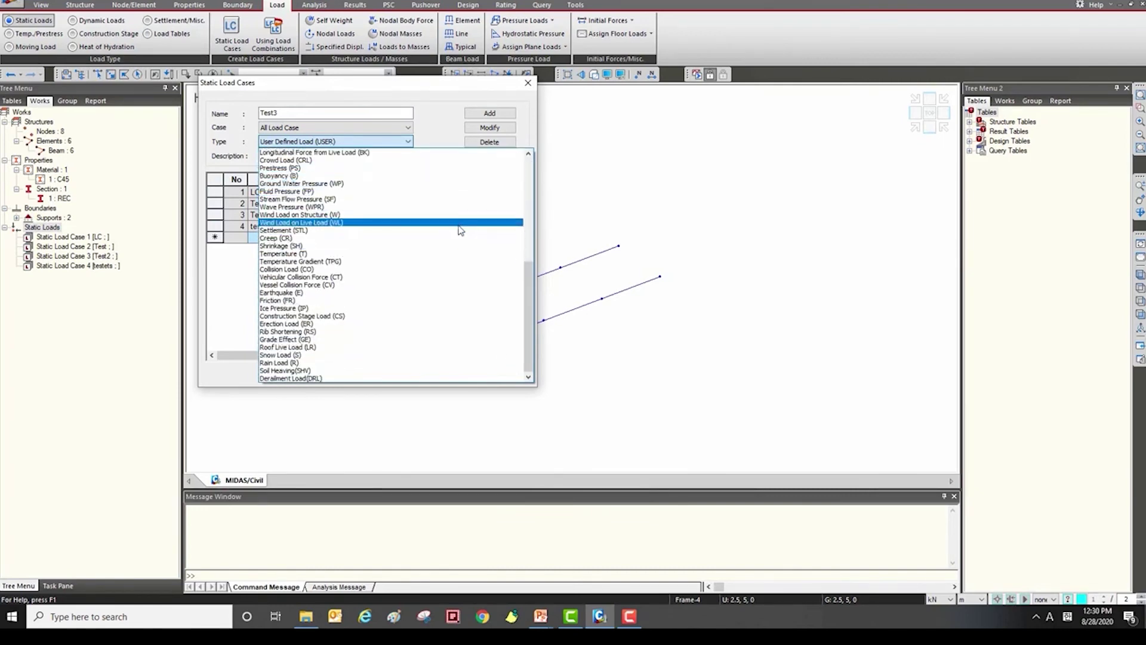
scroll(462, 230, up, 10)
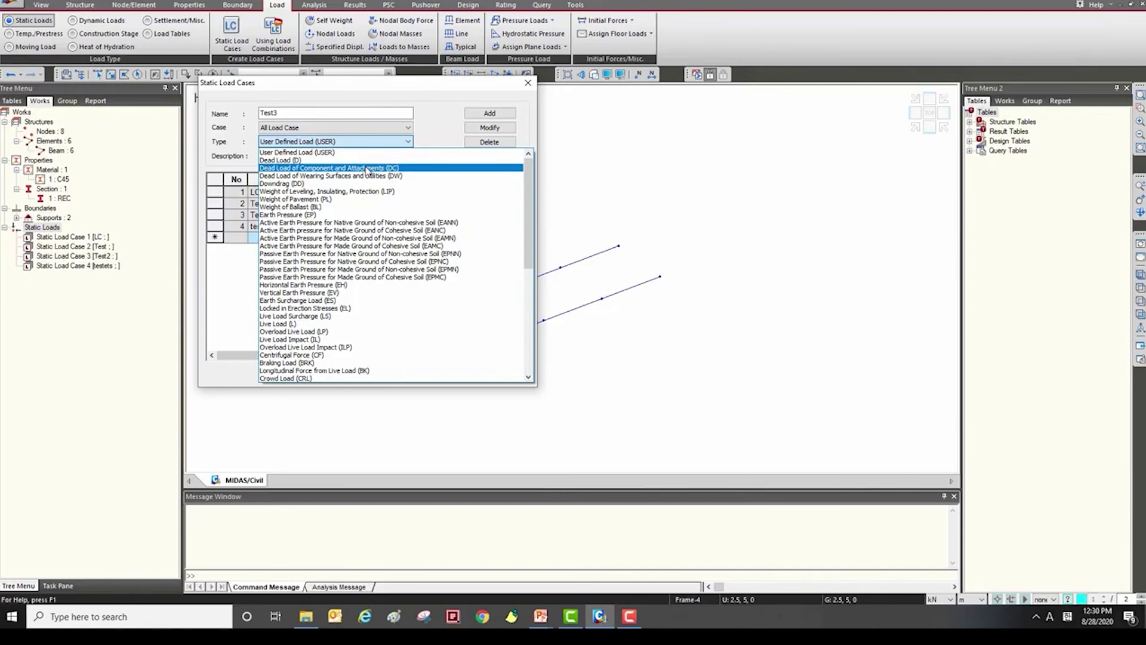
click(285, 153)
click(489, 113)
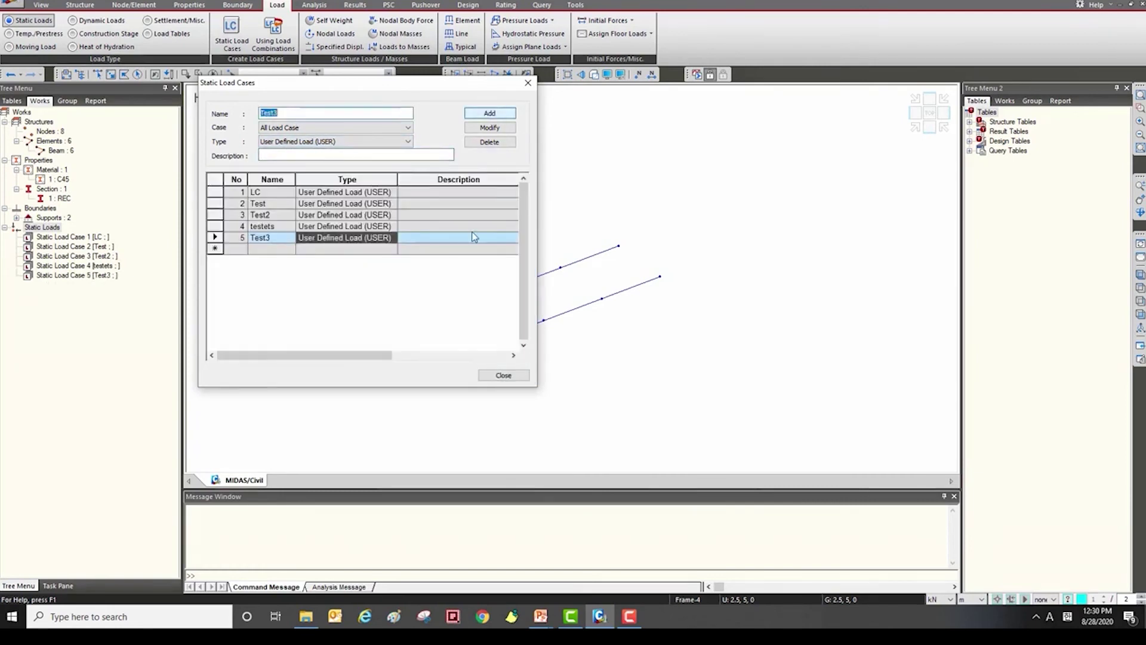
click(504, 376)
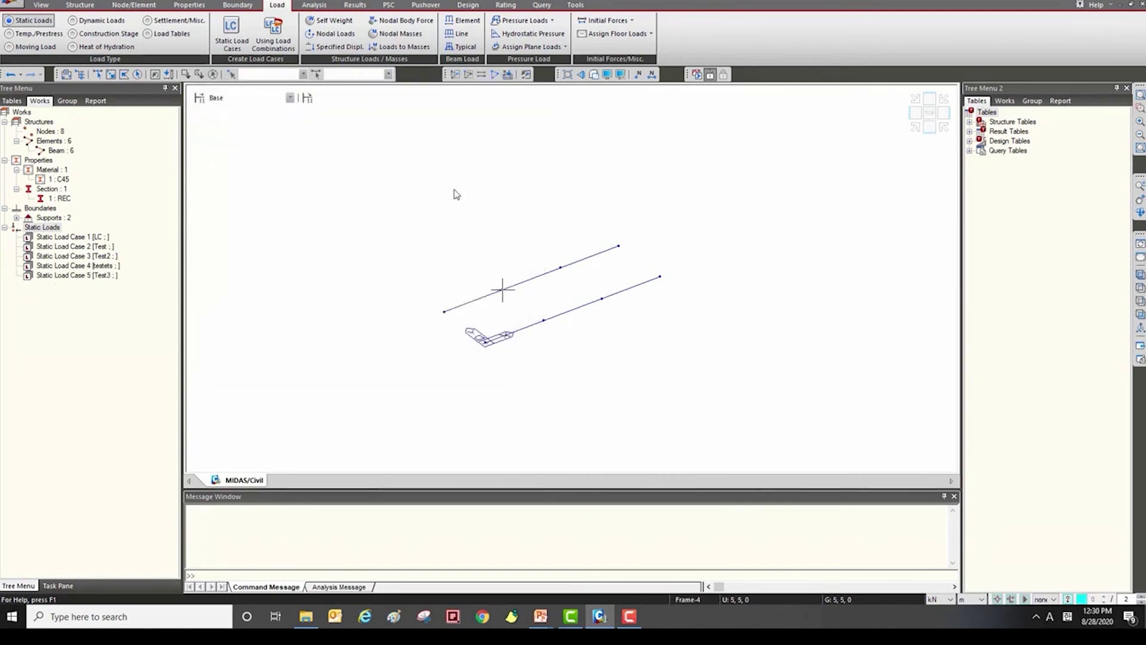
Examine the automatic load combination generation options, including the available design codes and the Concrete code selection
click(355, 6)
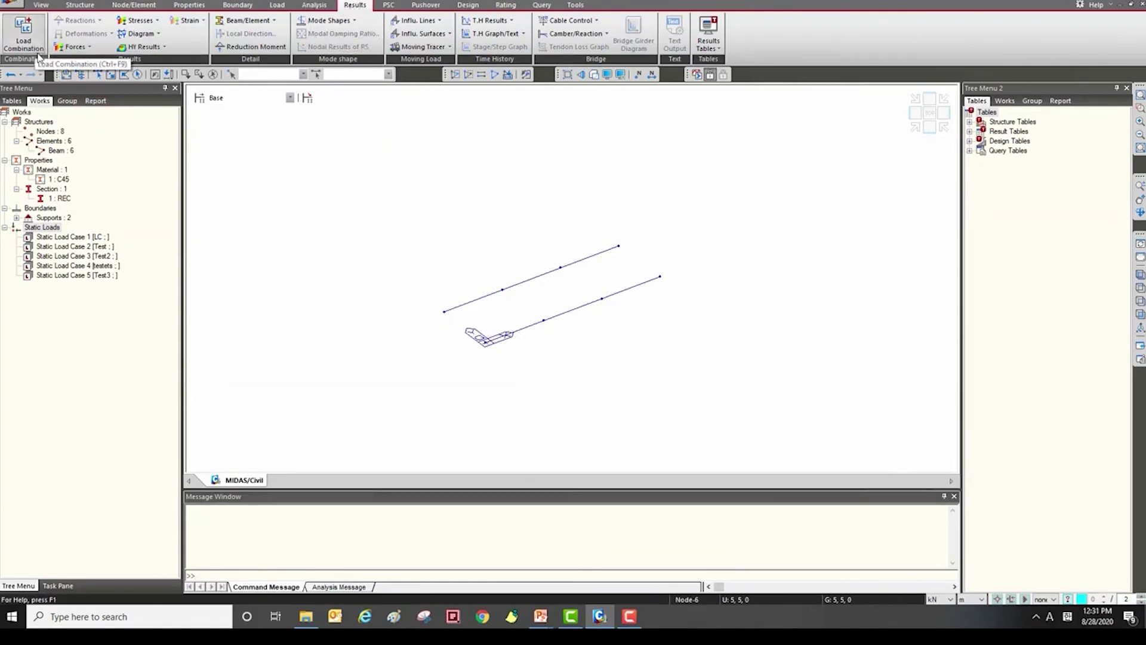
click(24, 35)
drag(223, 301, 421, 348)
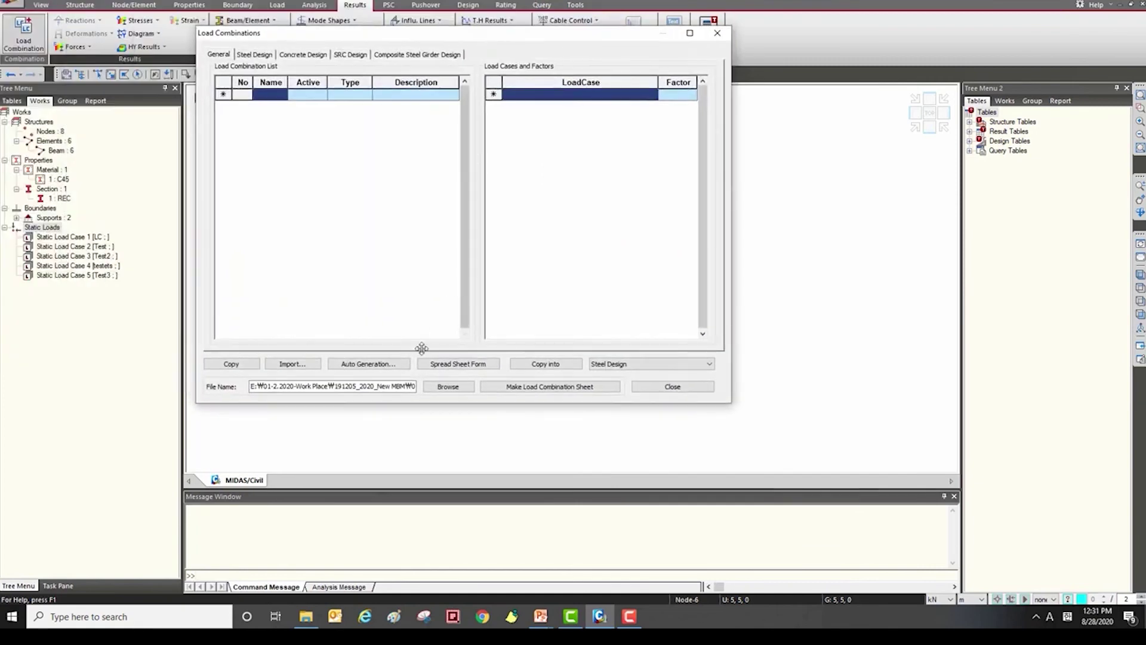
click(385, 369)
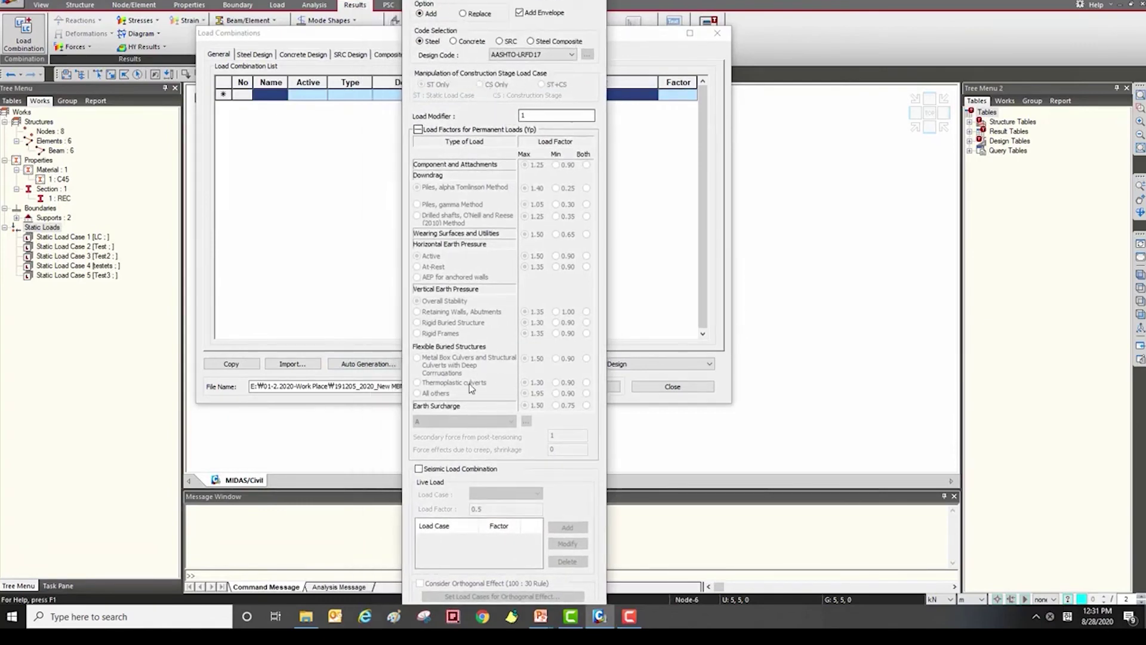
click(523, 56)
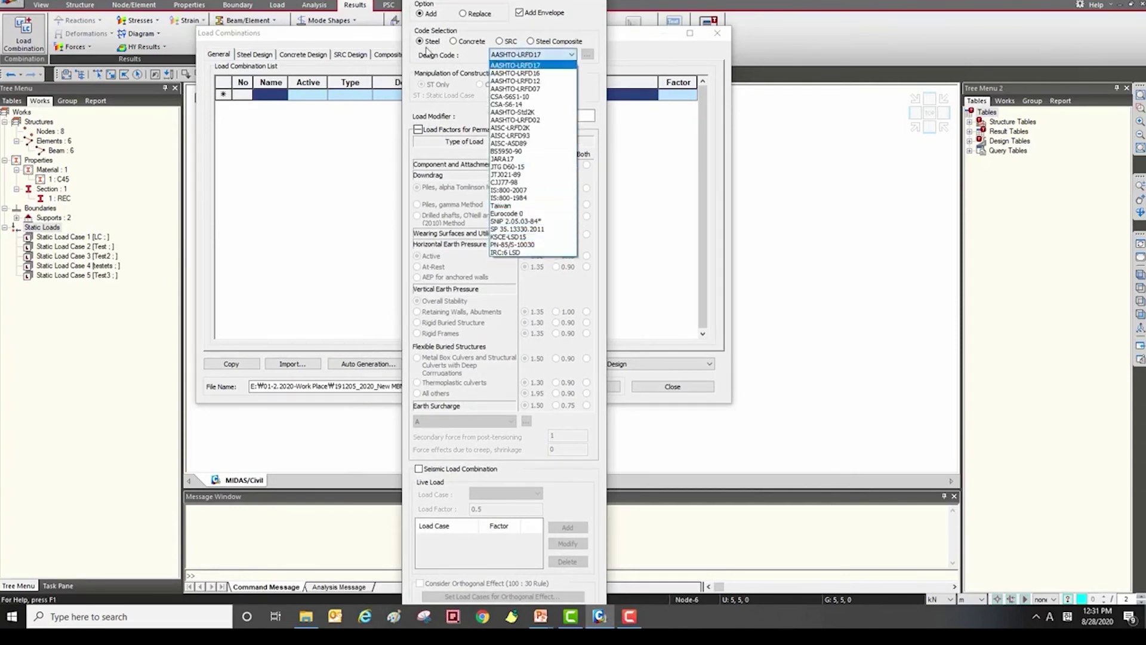
click(468, 43)
click(467, 42)
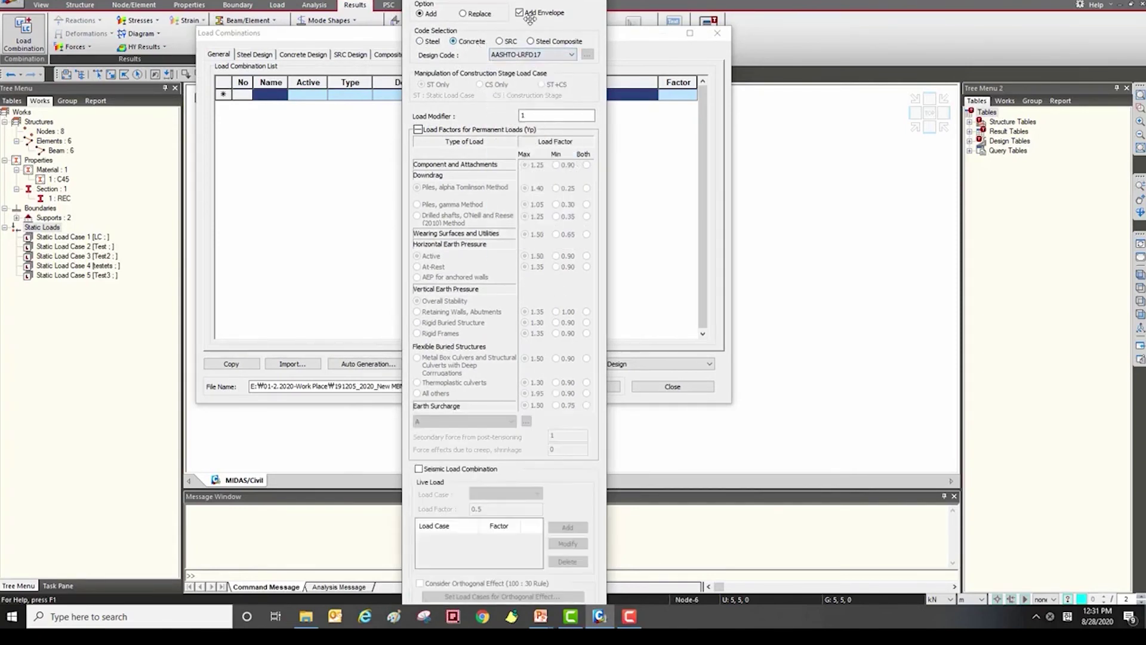
key(Escape)
click(671, 386)
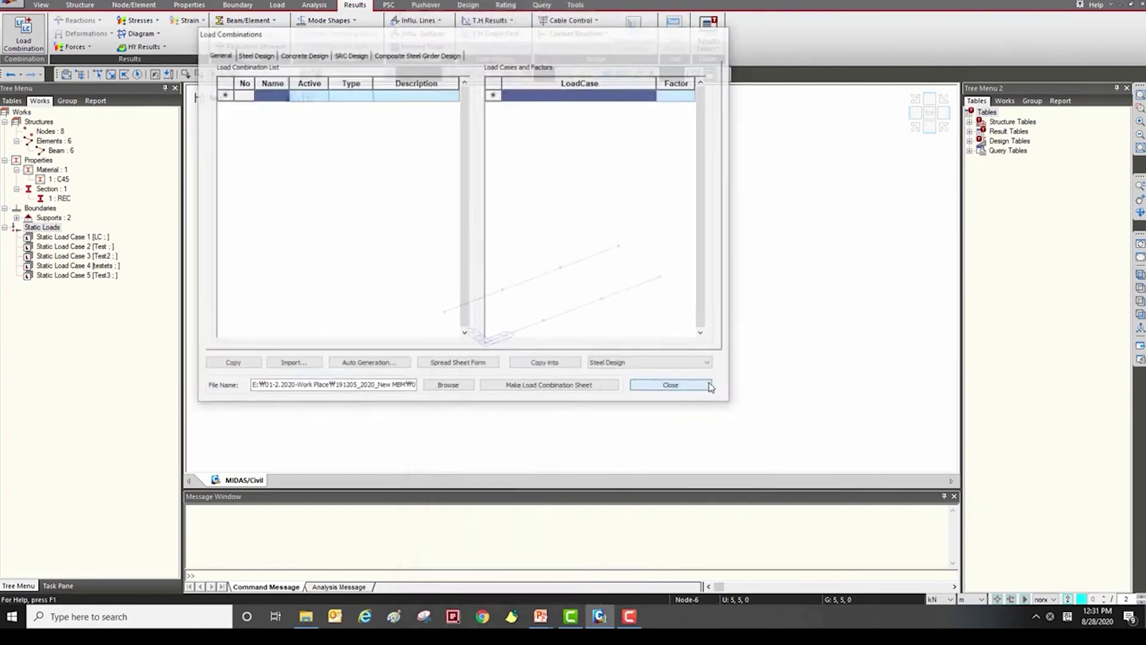
Add self-weight with a Z factor of -1 to load case LC and locate its entry in the works tree
click(277, 5)
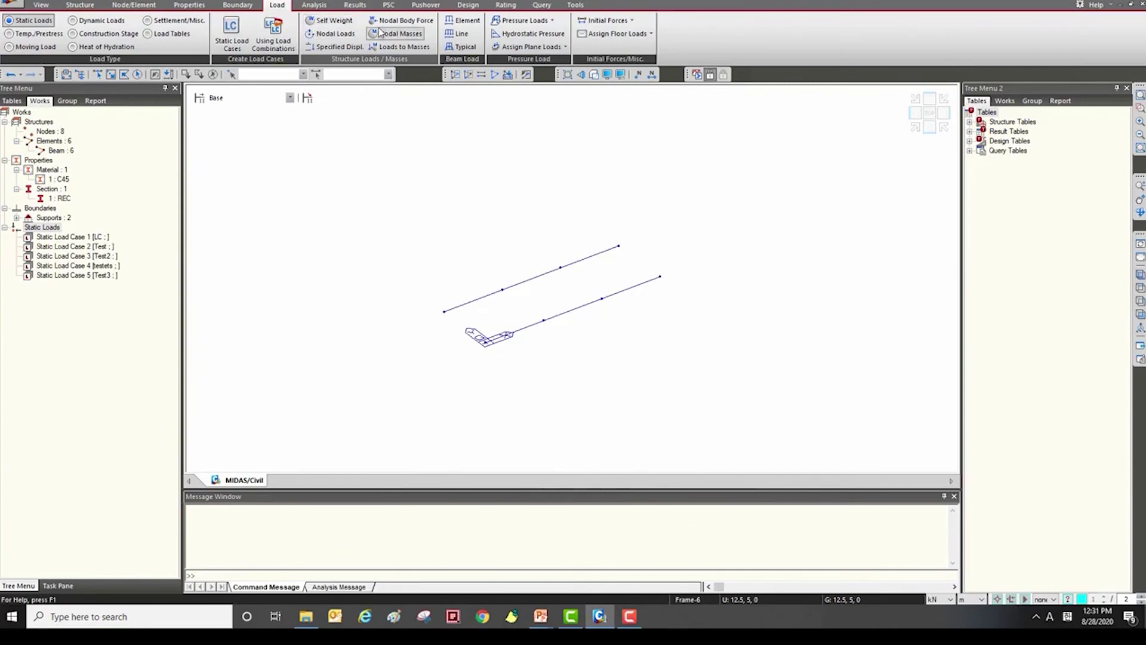
click(334, 24)
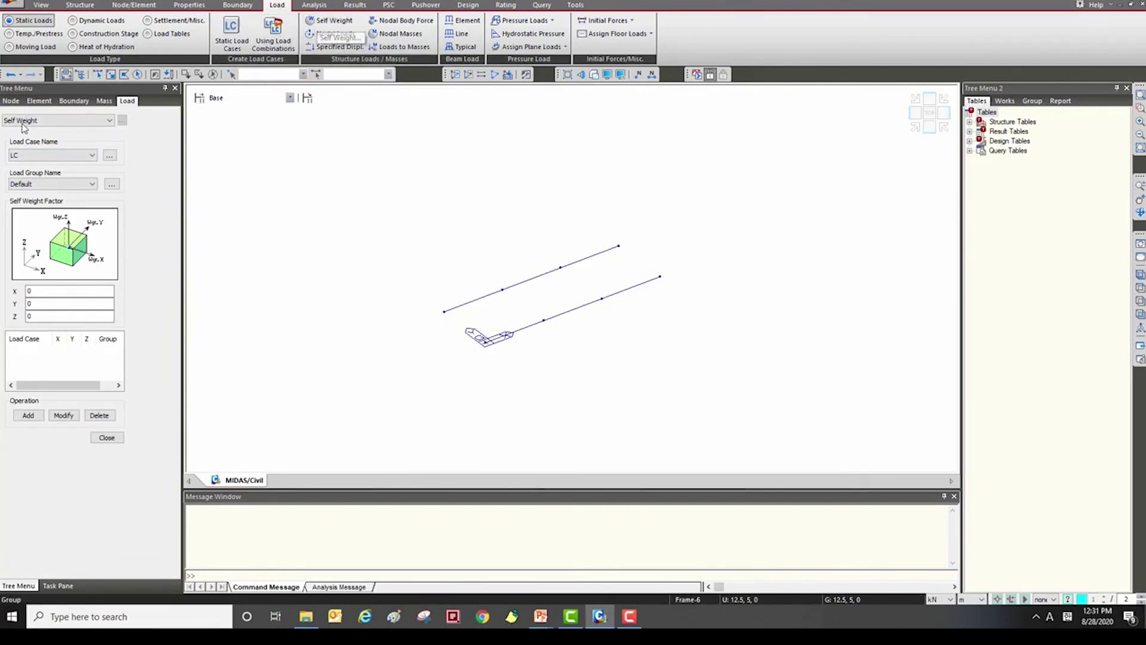
click(88, 156)
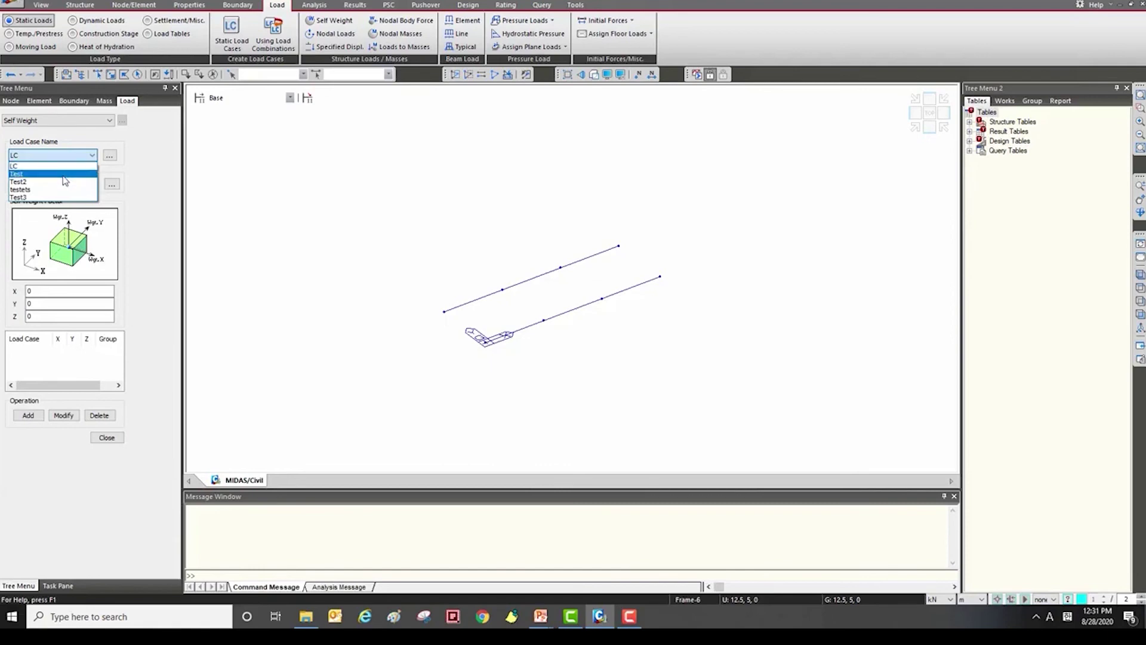
click(69, 167)
click(46, 312)
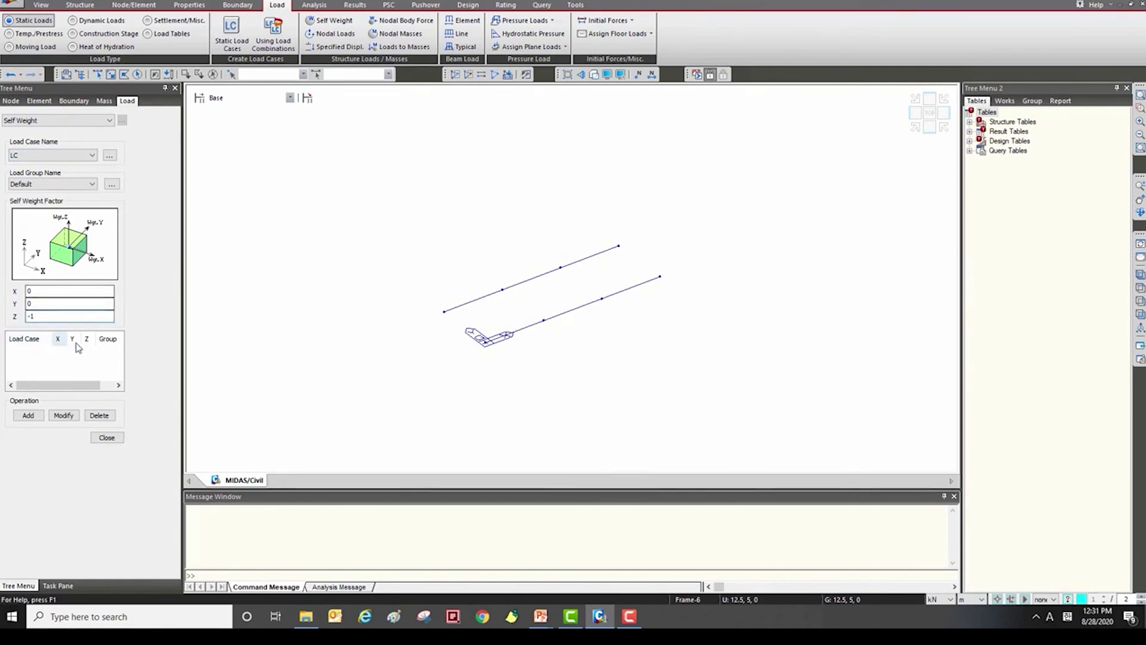
middle_drag(376, 289, 377, 280)
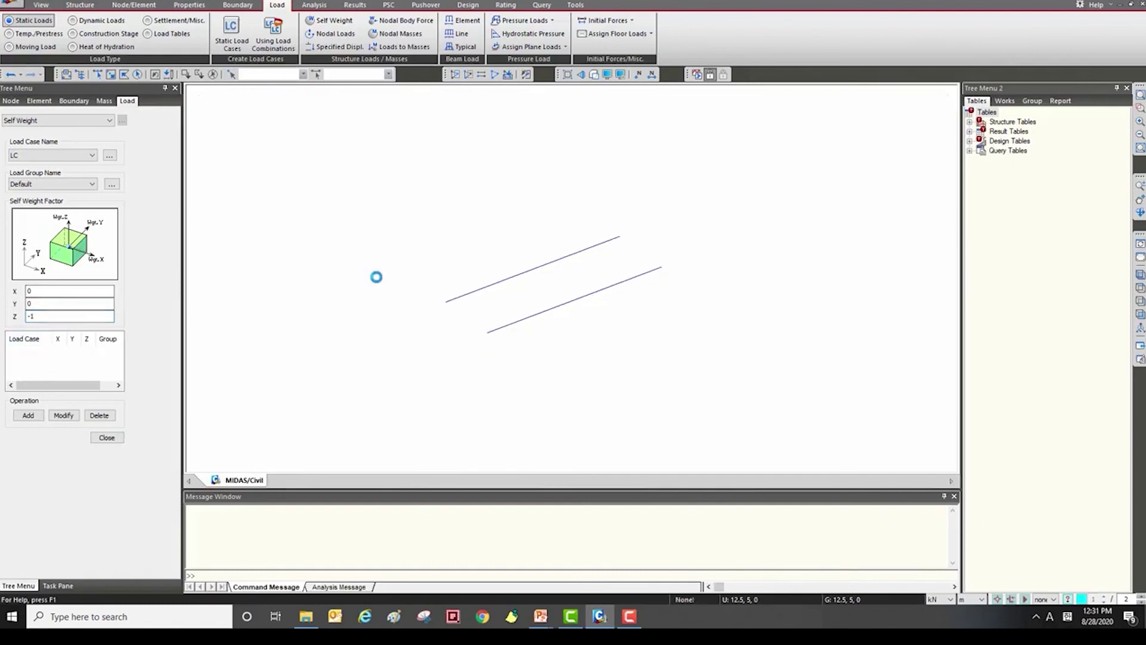
click(29, 417)
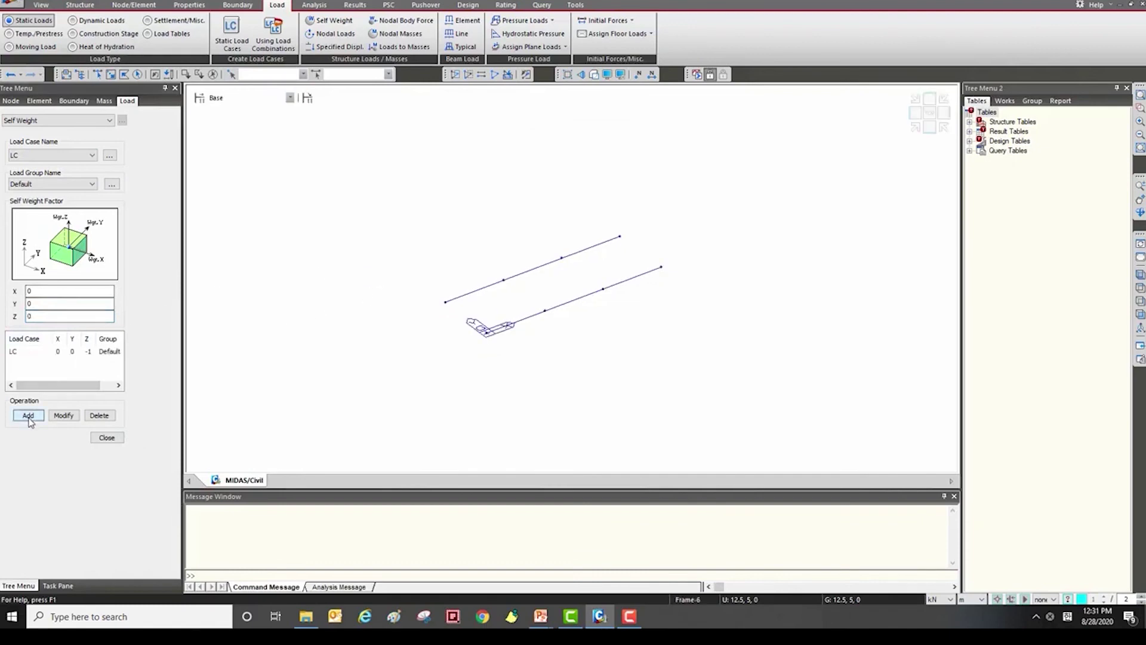
click(1005, 101)
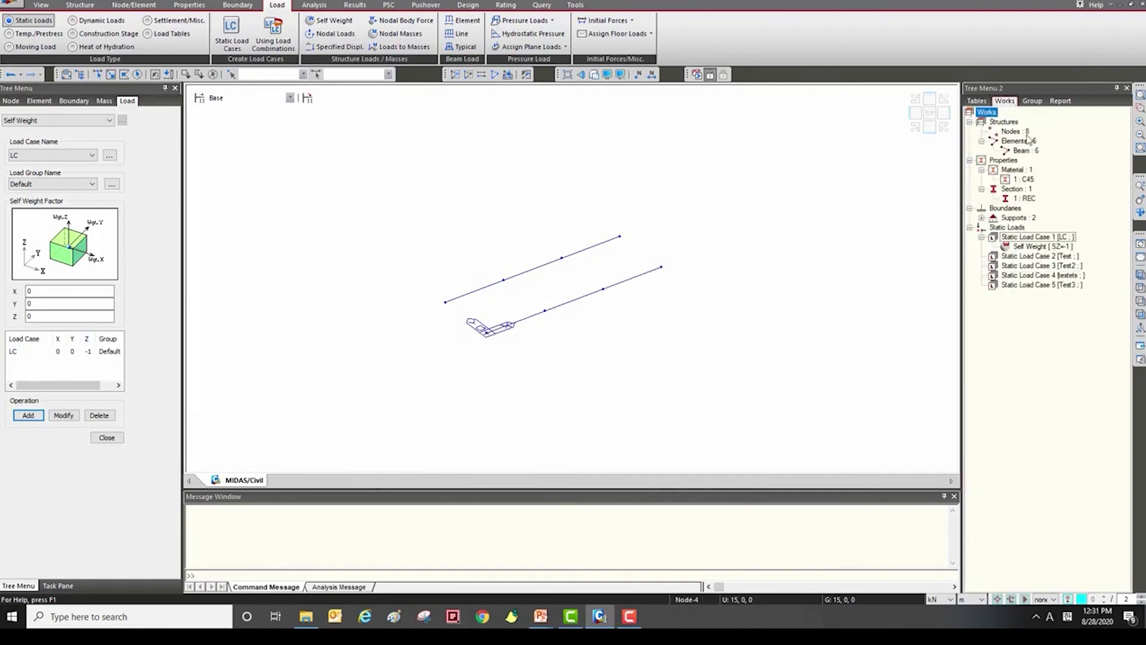
click(1029, 246)
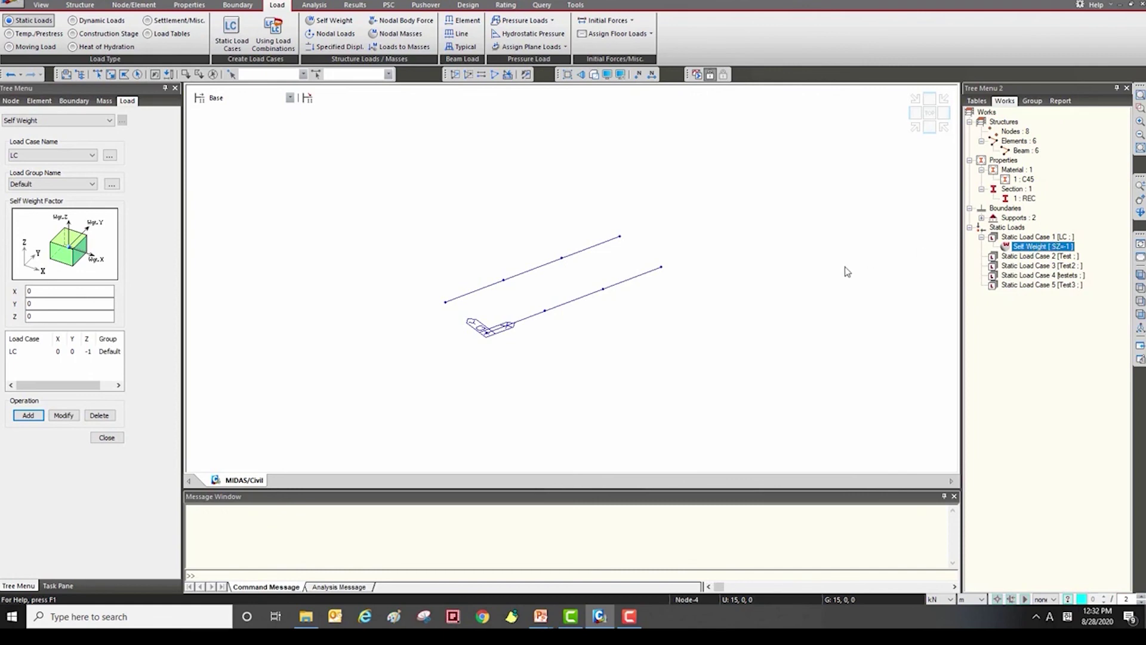
click(106, 437)
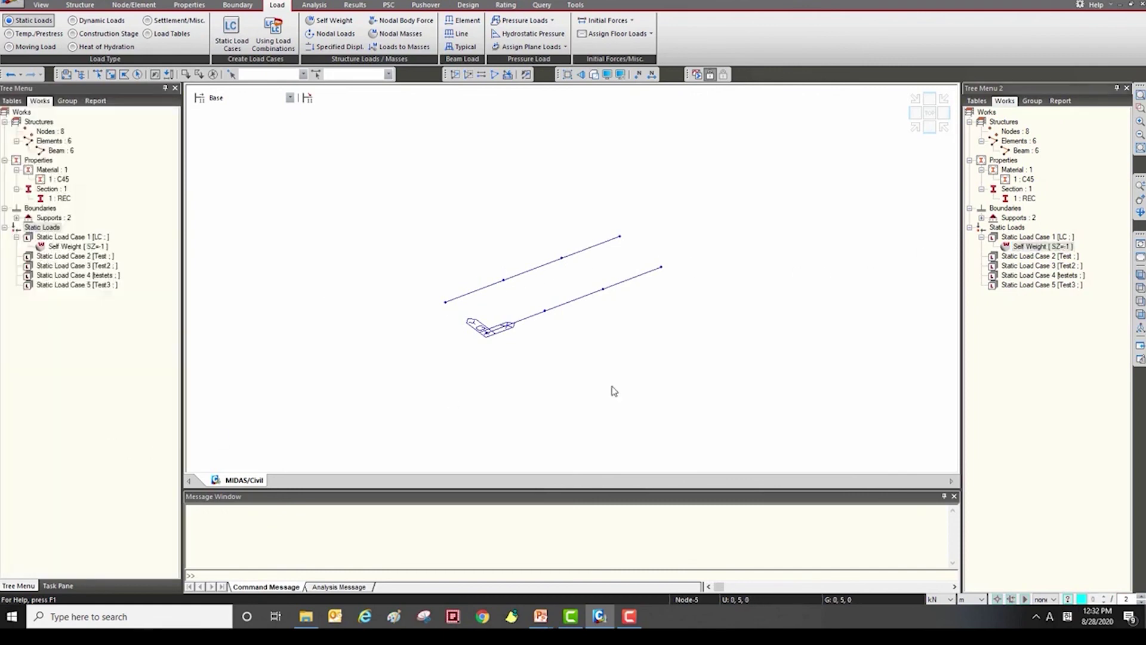
Start defining nodal loads and assign them to load case Test
click(352, 34)
click(92, 155)
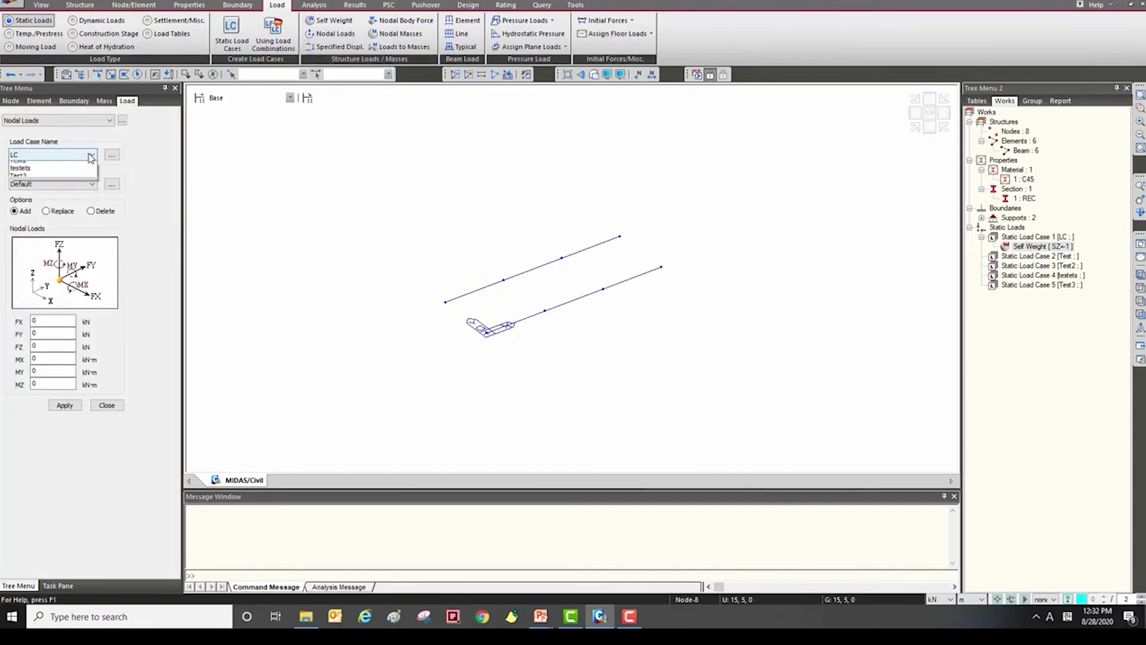
click(85, 173)
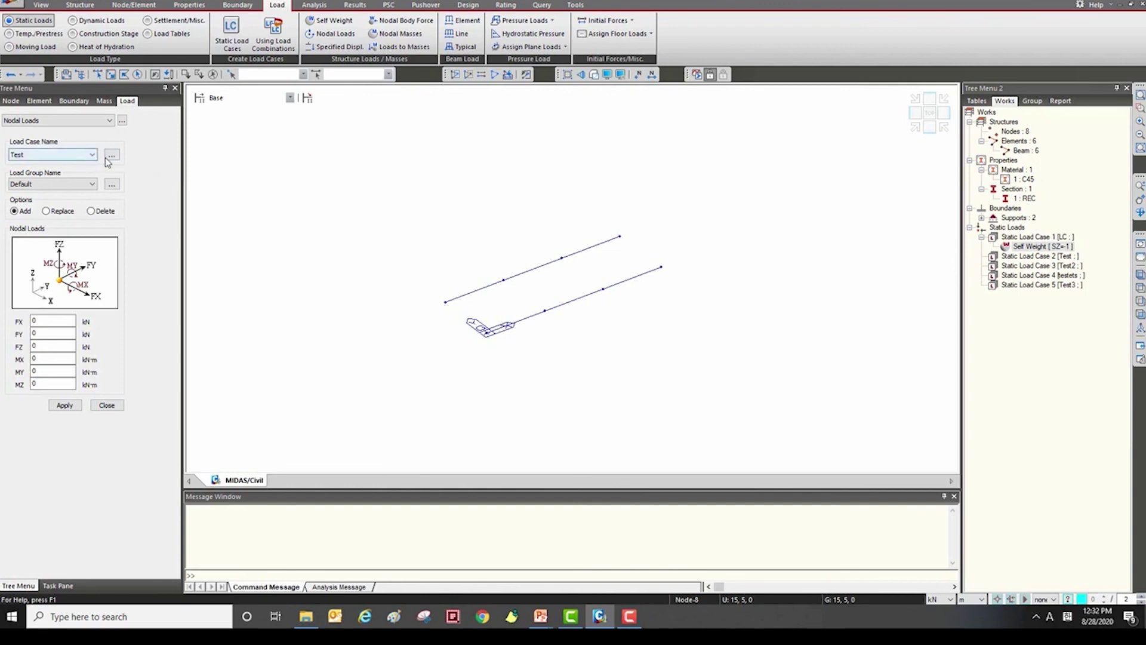
click(64, 157)
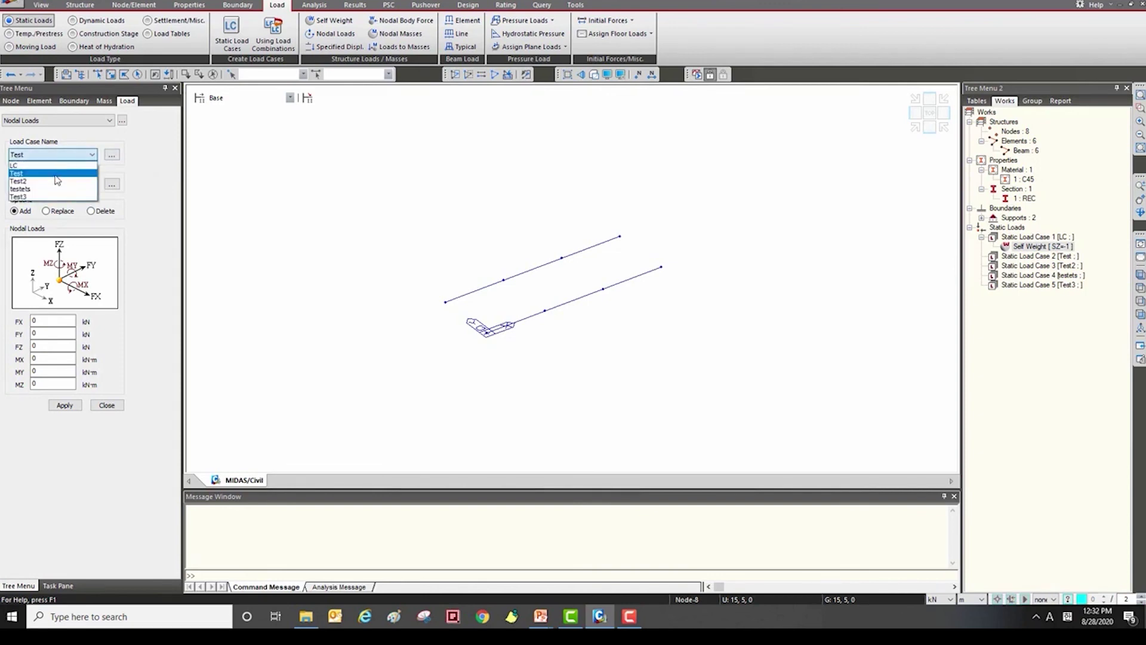
click(57, 173)
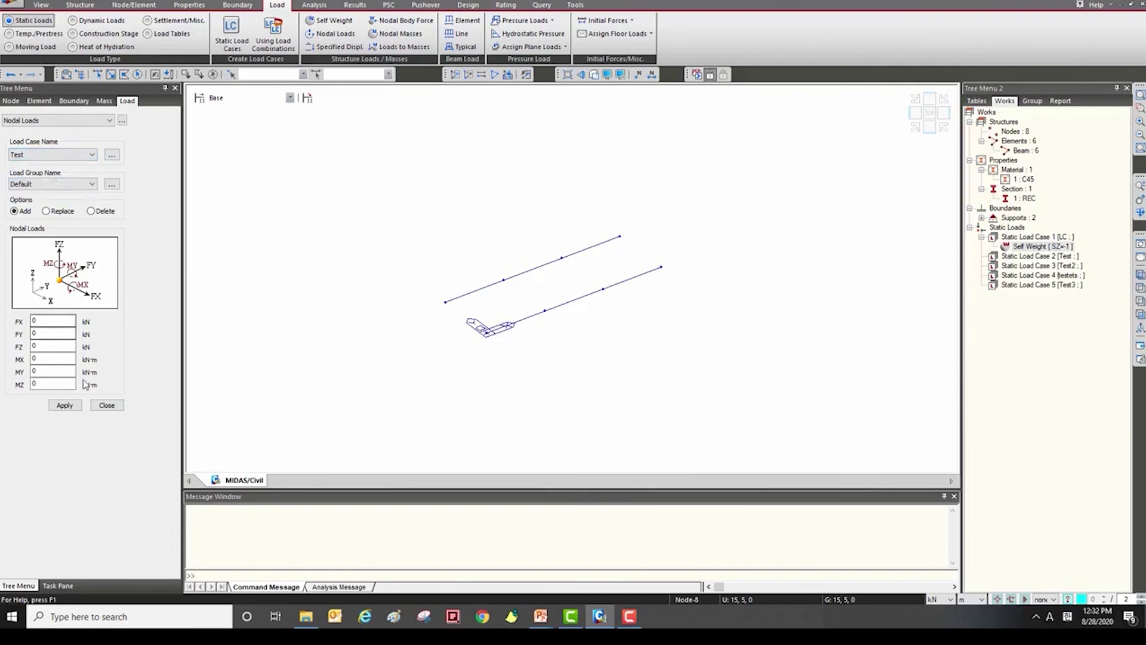
Set the nodal load components to FX 50 kN and MY -30 kN·m, with MX at 0
click(57, 321)
key(Tab)
key(Tab)
text(-)
drag(55, 359, 44, 351)
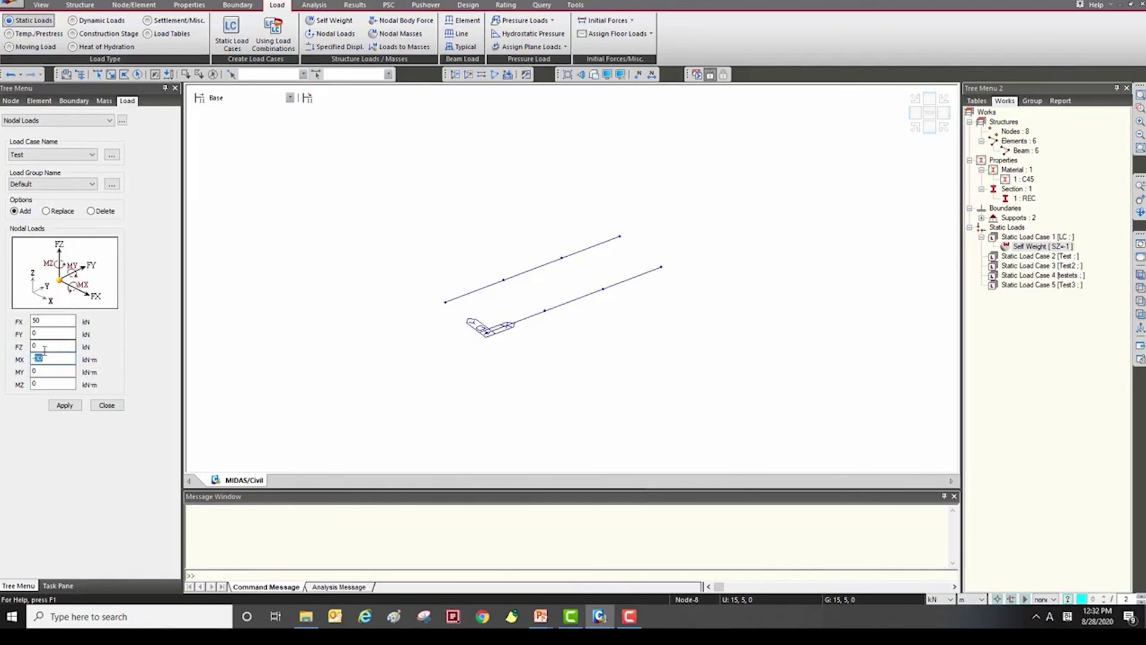
click(69, 356)
drag(53, 357, 21, 356)
text(0)
key(Tab)
text(-30)
Select nodes 6 and 3 on the two beams, apply the nodal load to them and finish the nodal load definition
click(111, 74)
click(503, 279)
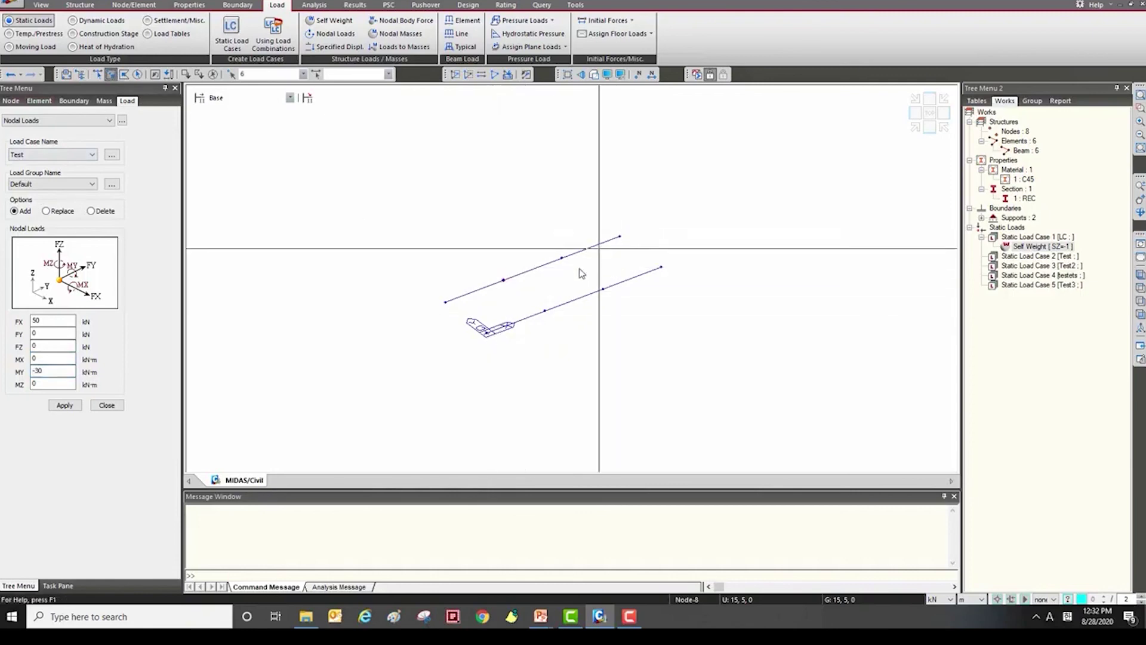
click(603, 289)
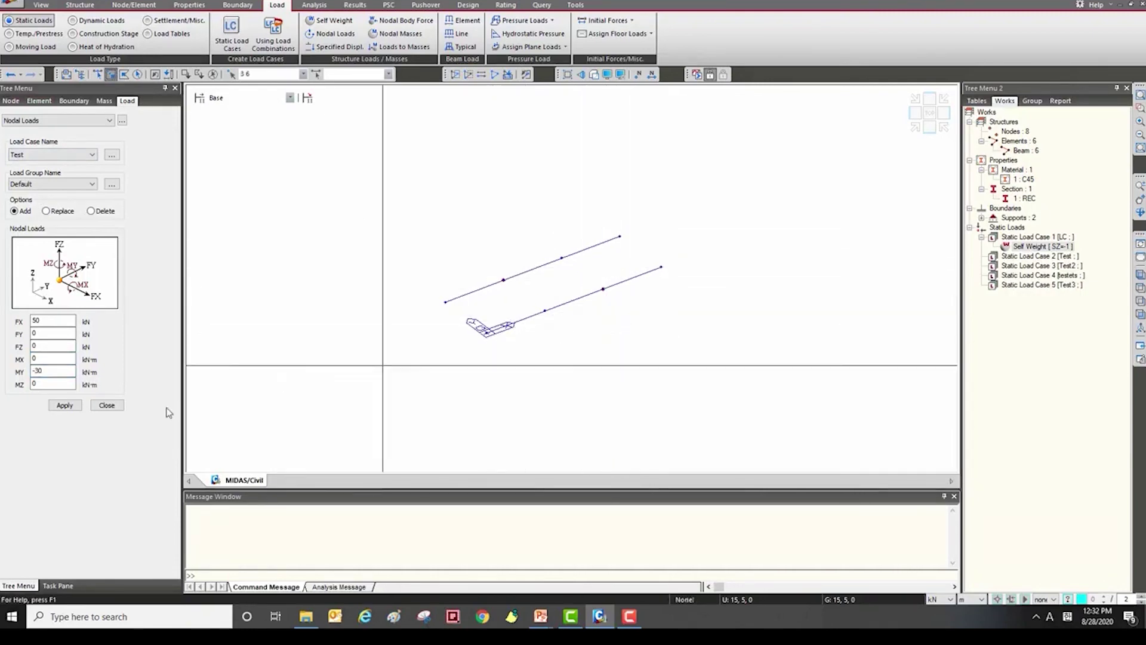
click(63, 406)
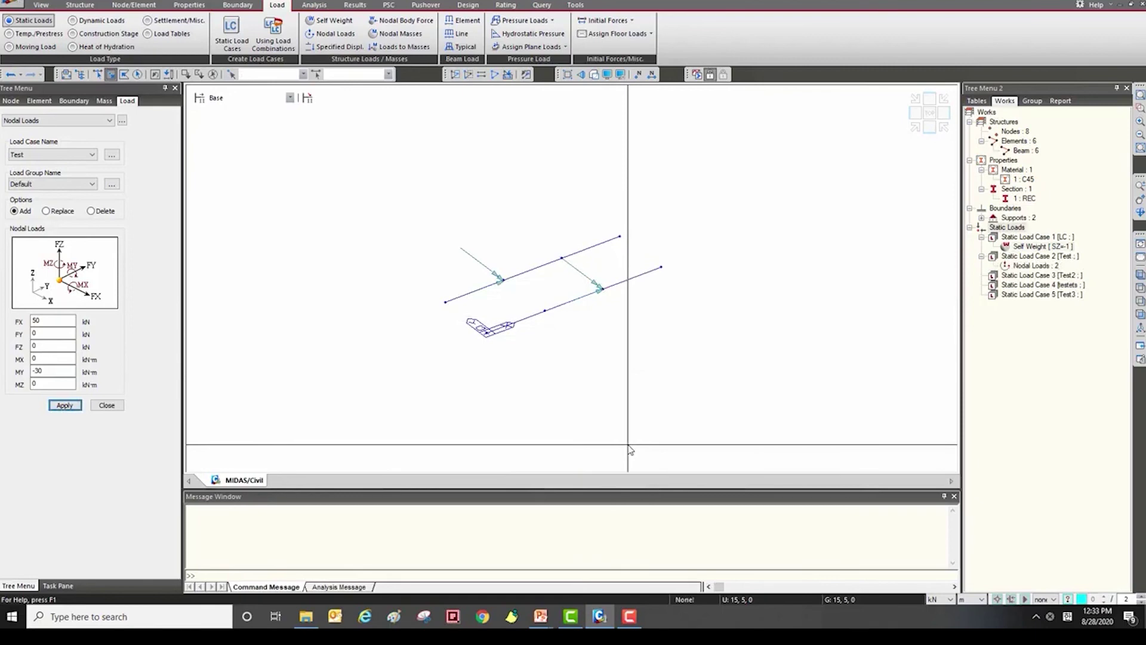
click(106, 405)
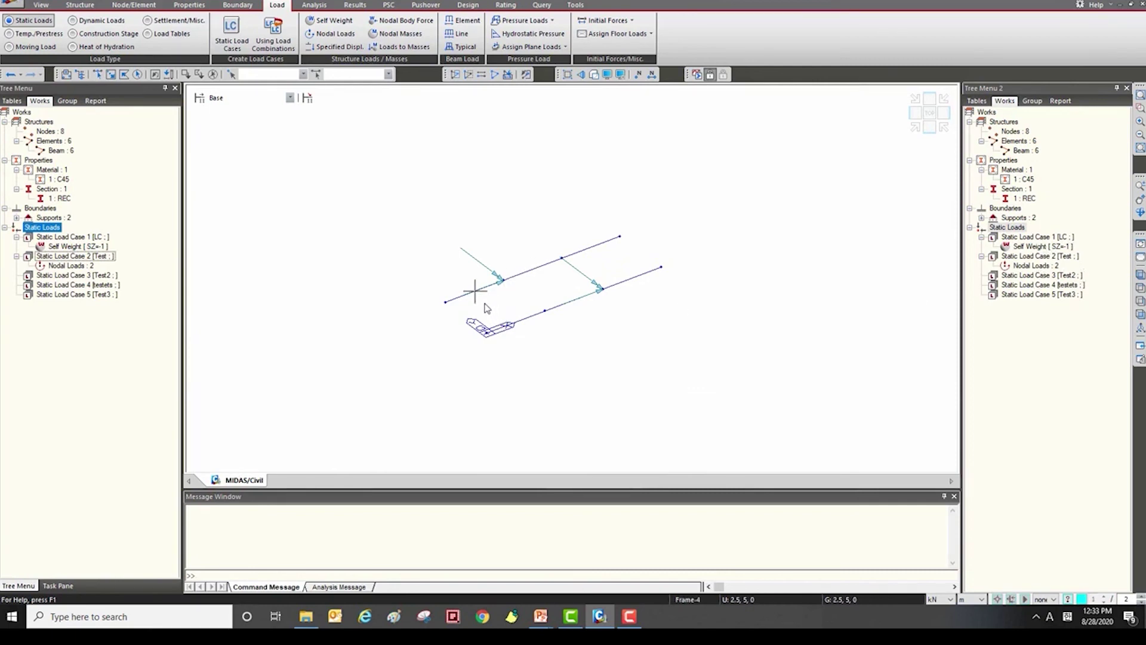
Display the nodal loads of static load case Test with their values on the model
mouse_move(487, 307)
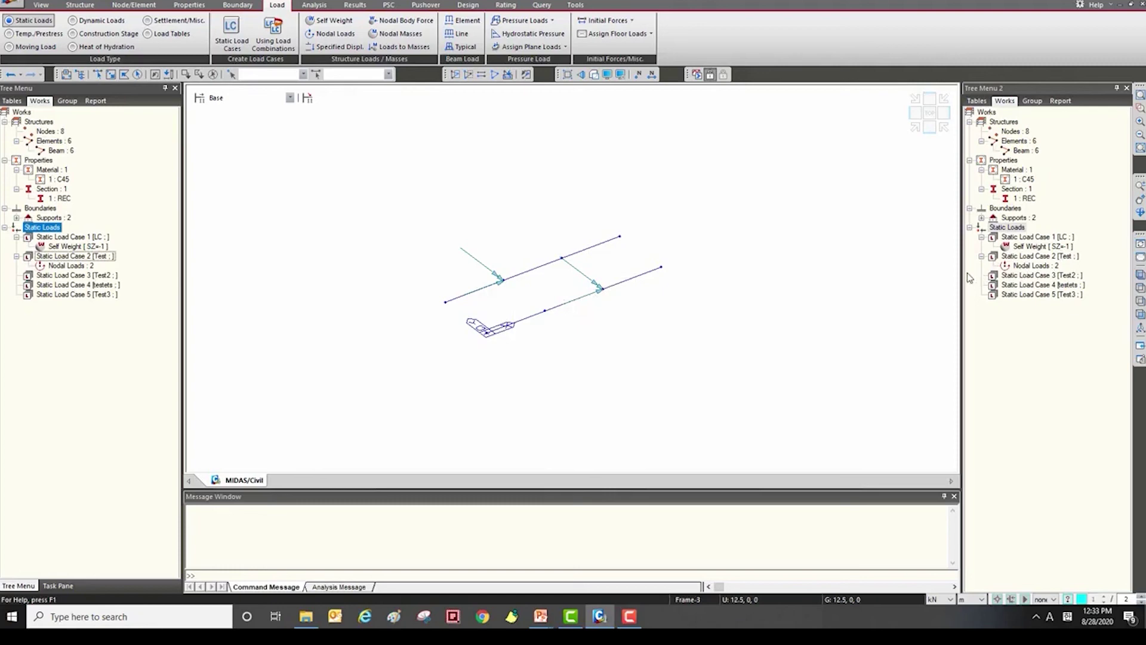
click(1039, 257)
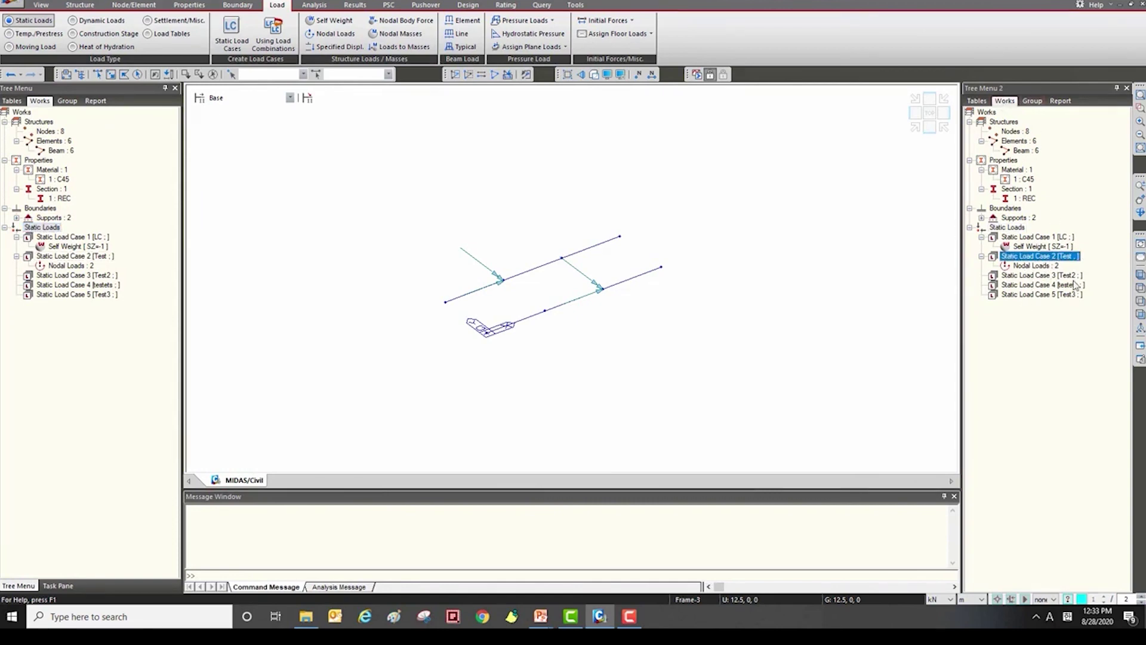
click(1056, 266)
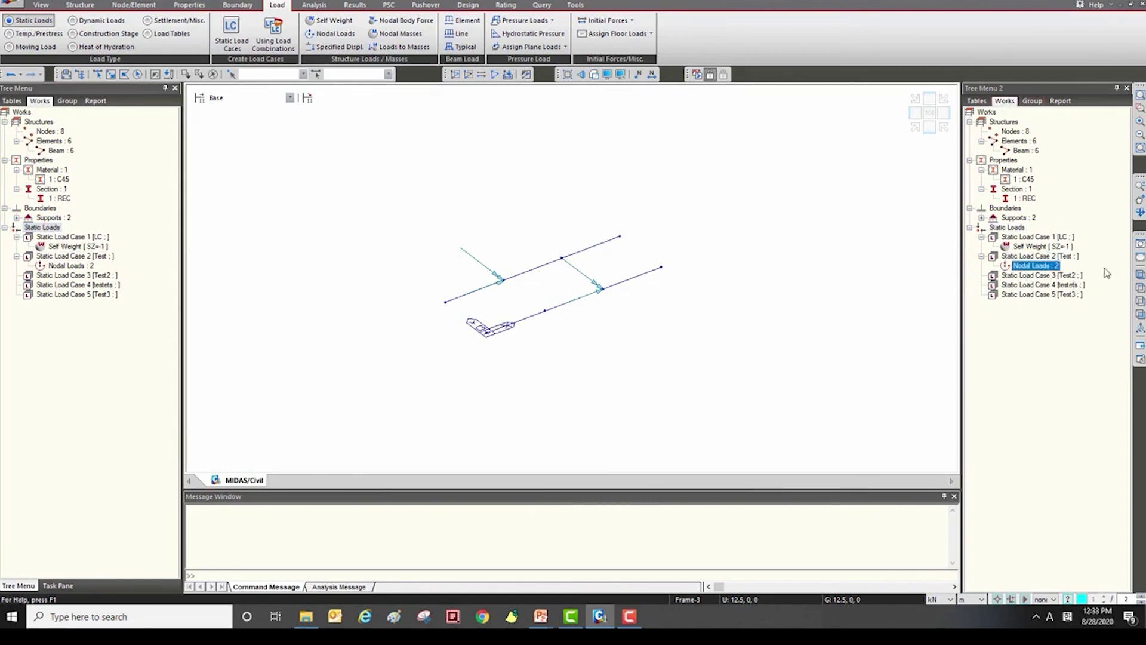
right_click(1041, 273)
click(1027, 272)
right_click(1027, 272)
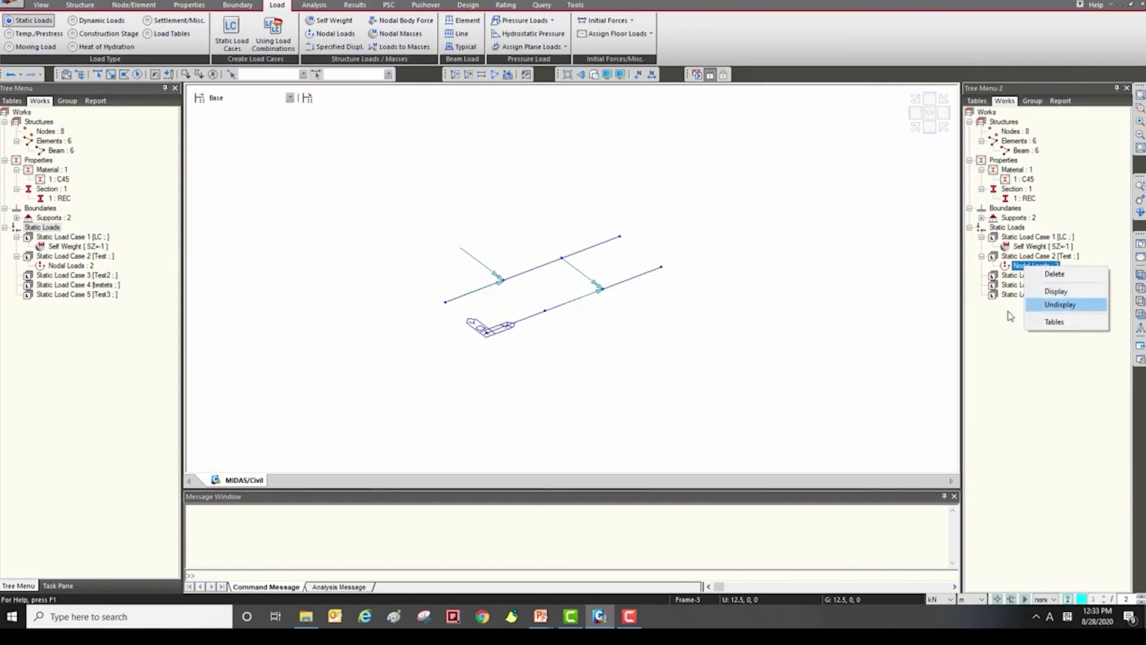
click(1013, 289)
right_click(1028, 266)
click(1049, 286)
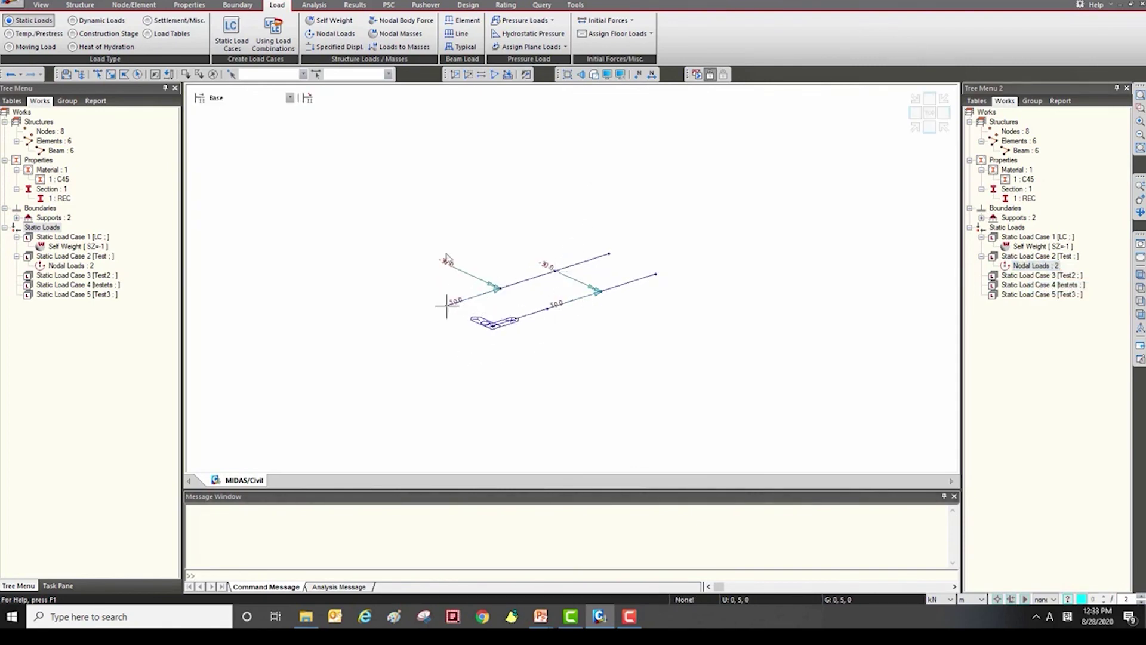
Hide the nodal loads of static load case Test in the model view
right_click(1055, 269)
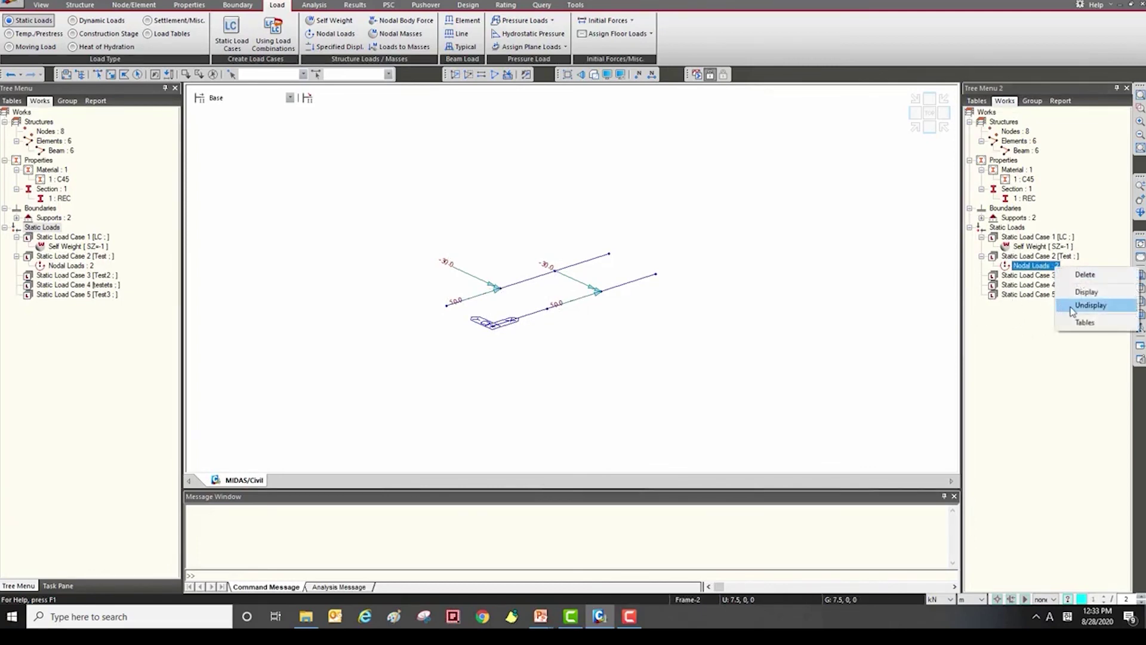
click(1084, 306)
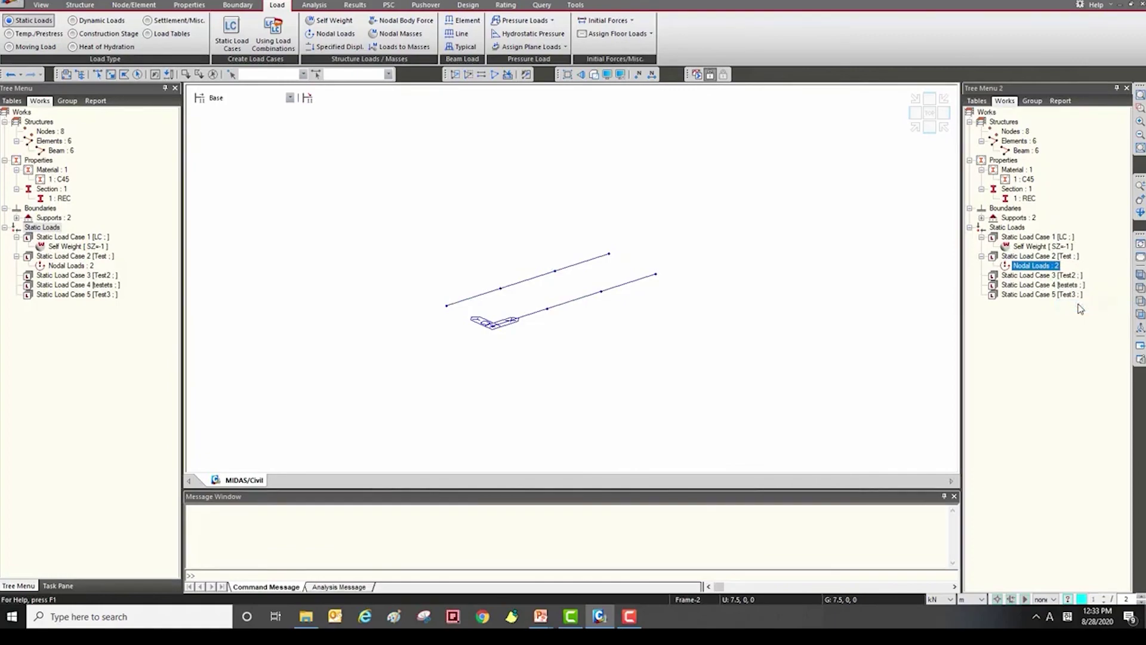
ctrl+middle_drag(681, 249, 654, 263)
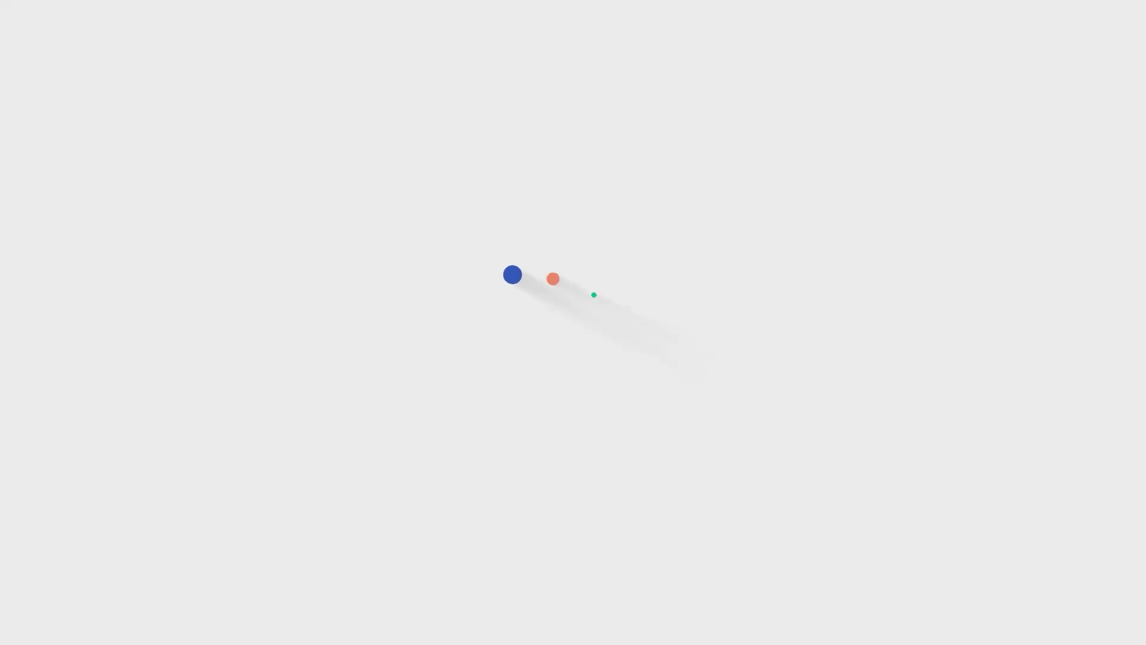